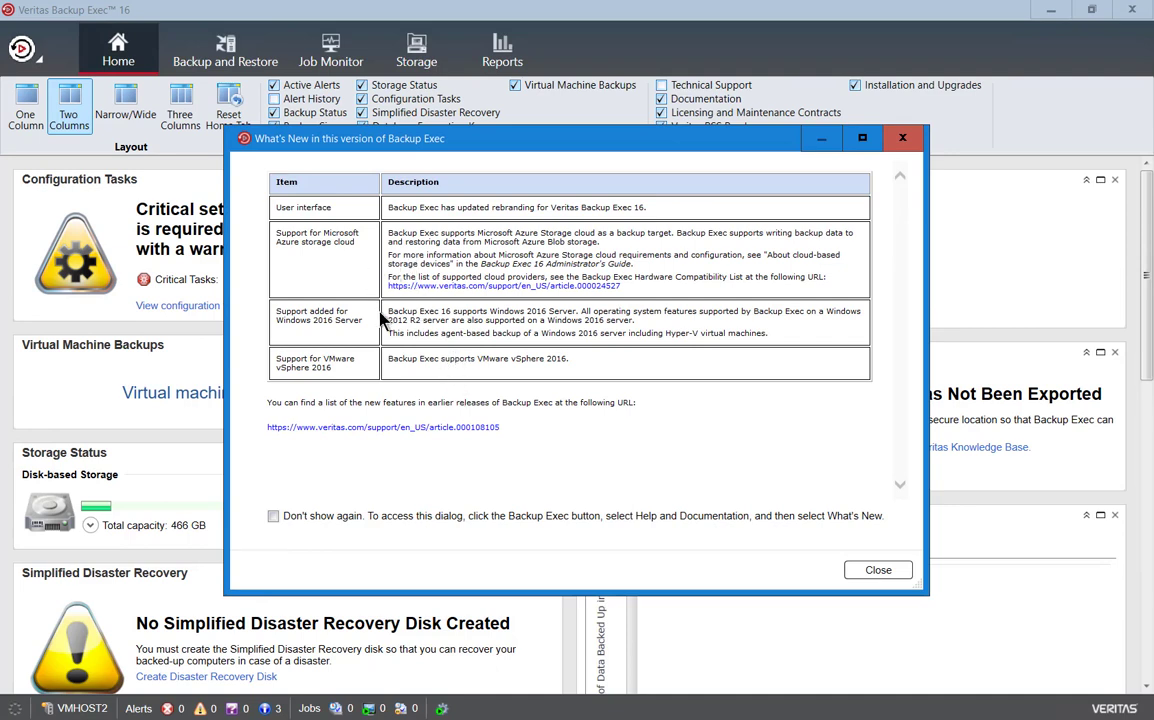
# Dismiss the What's New window, view the configuration task details, and close them.
pyautogui.click(876, 573)
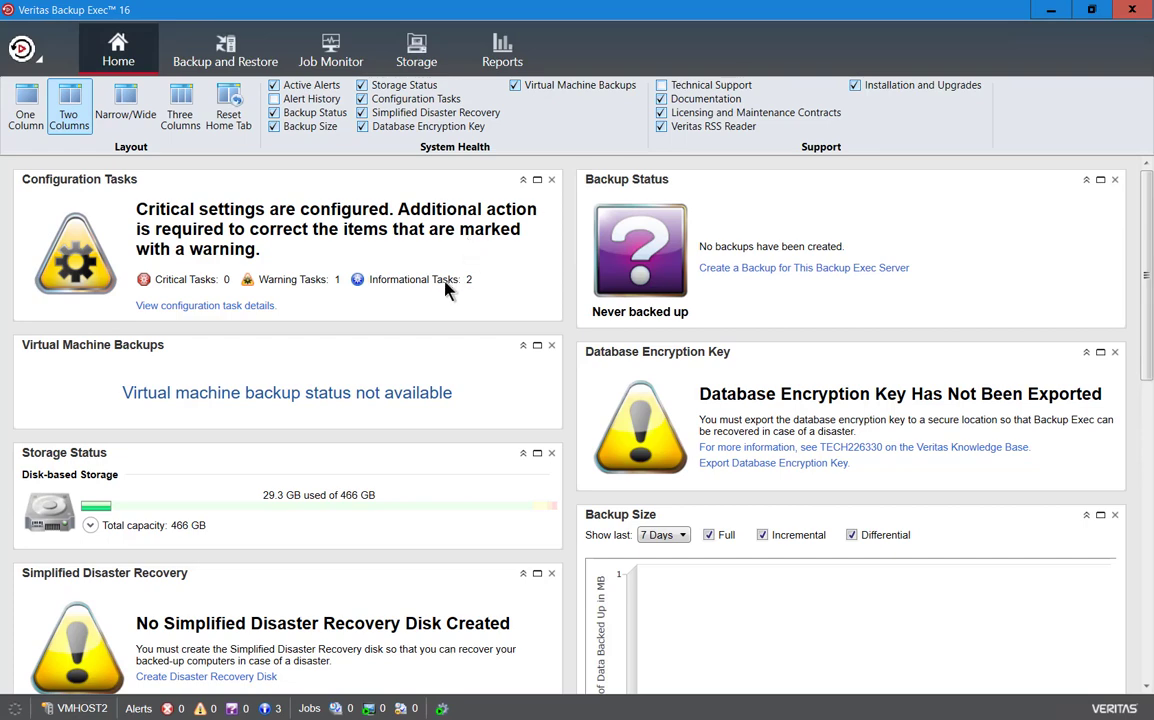
pyautogui.click(245, 306)
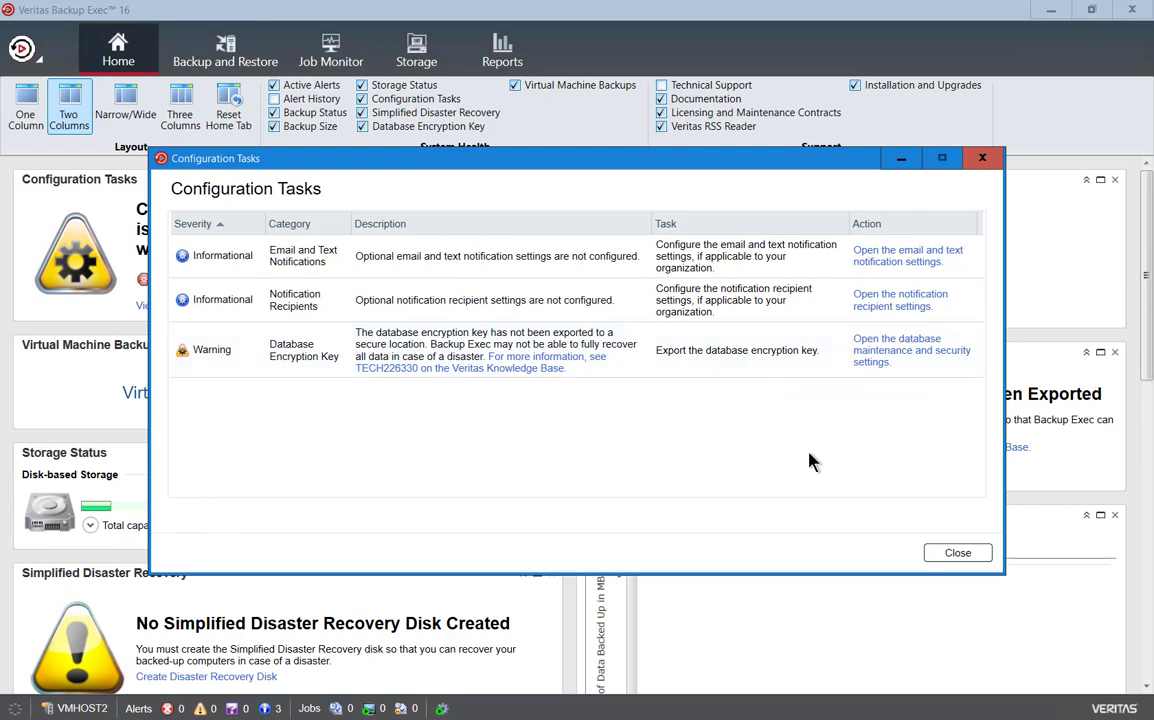
pyautogui.click(946, 555)
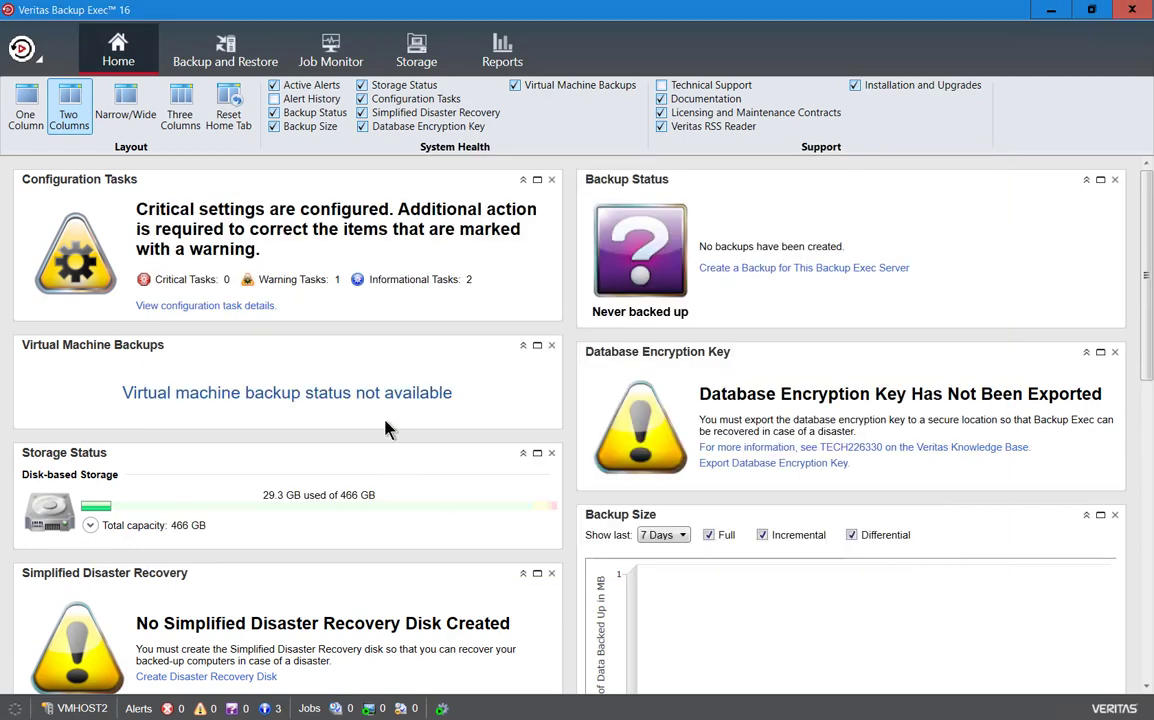
# Expand the total capacity details under Storage Status and review the Simplified Disaster Recovery section on the Home page.
pyautogui.scroll(-1, 388, 428)
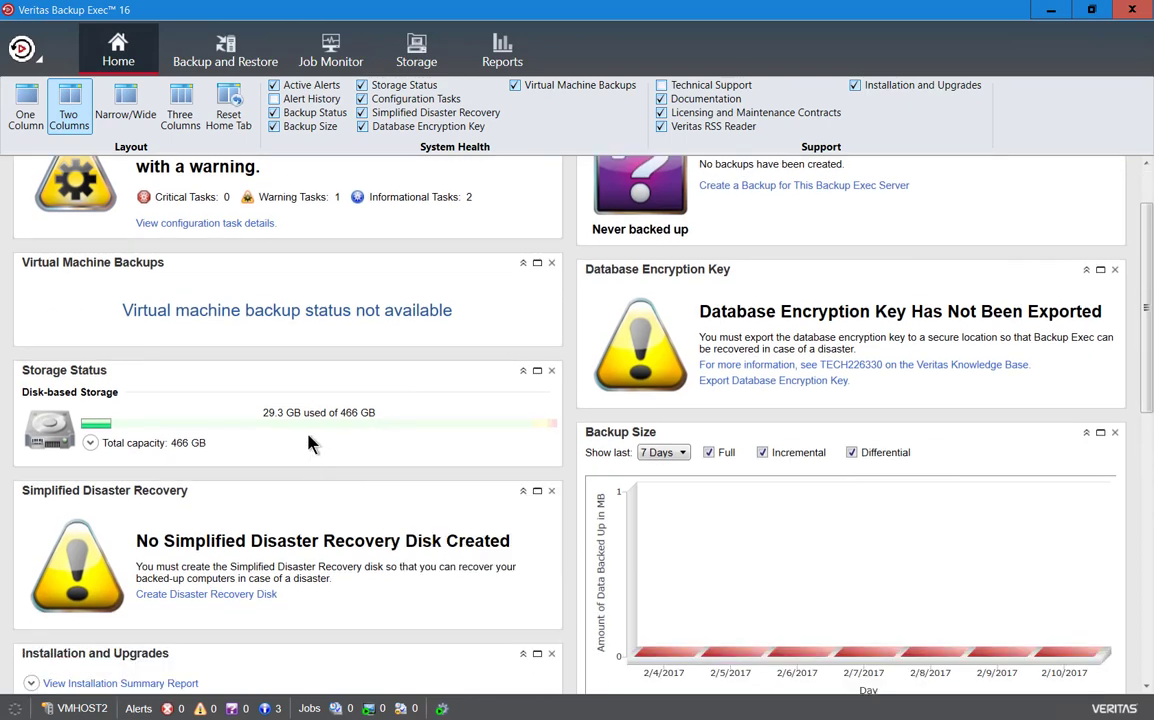
pyautogui.click(90, 442)
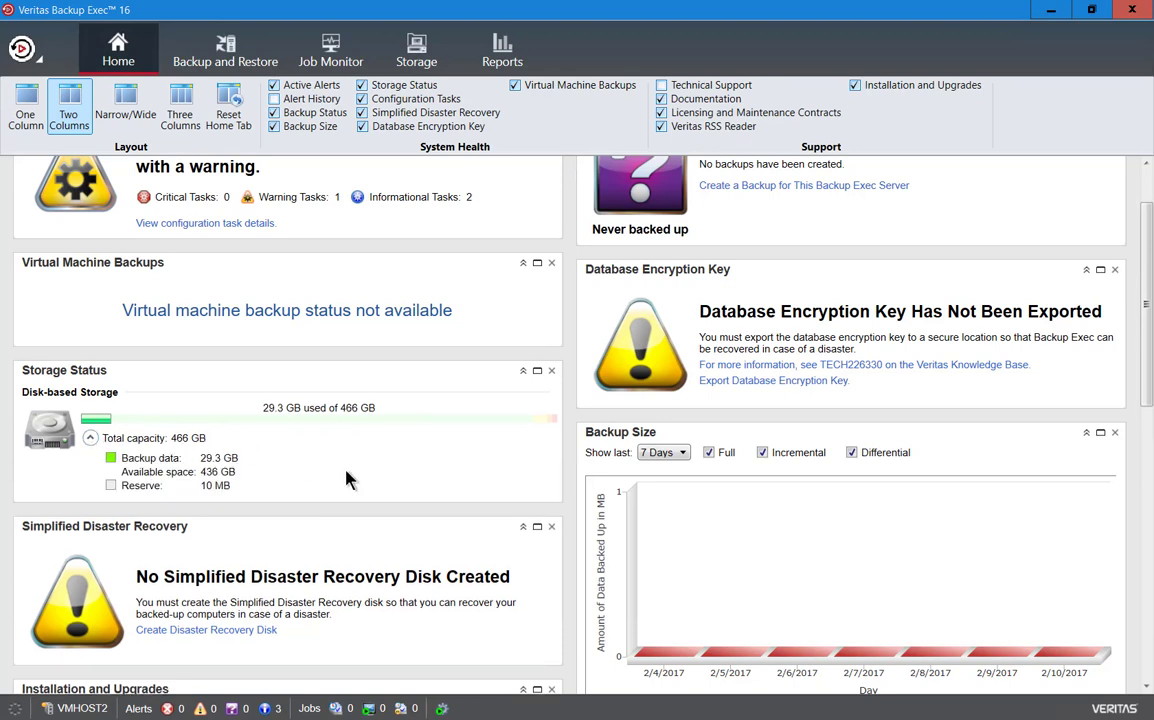
pyautogui.scroll(-2, 346, 480)
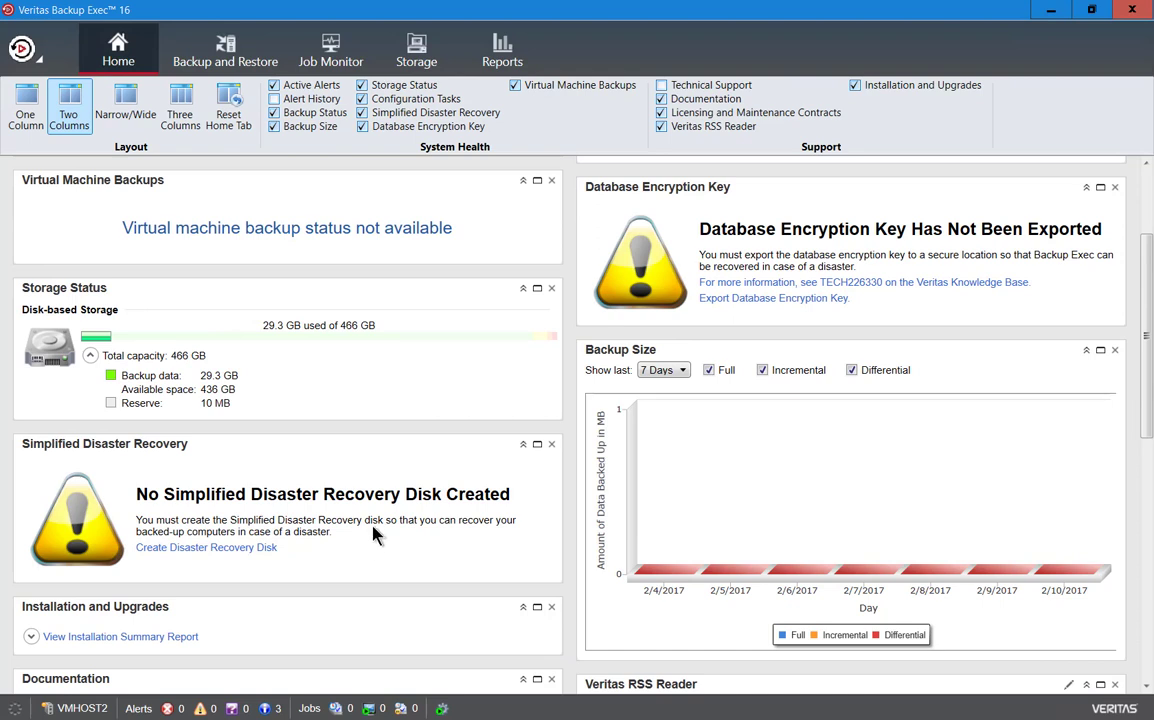
pyautogui.scroll(-1, 374, 535)
pyautogui.scroll(-1, 374, 535)
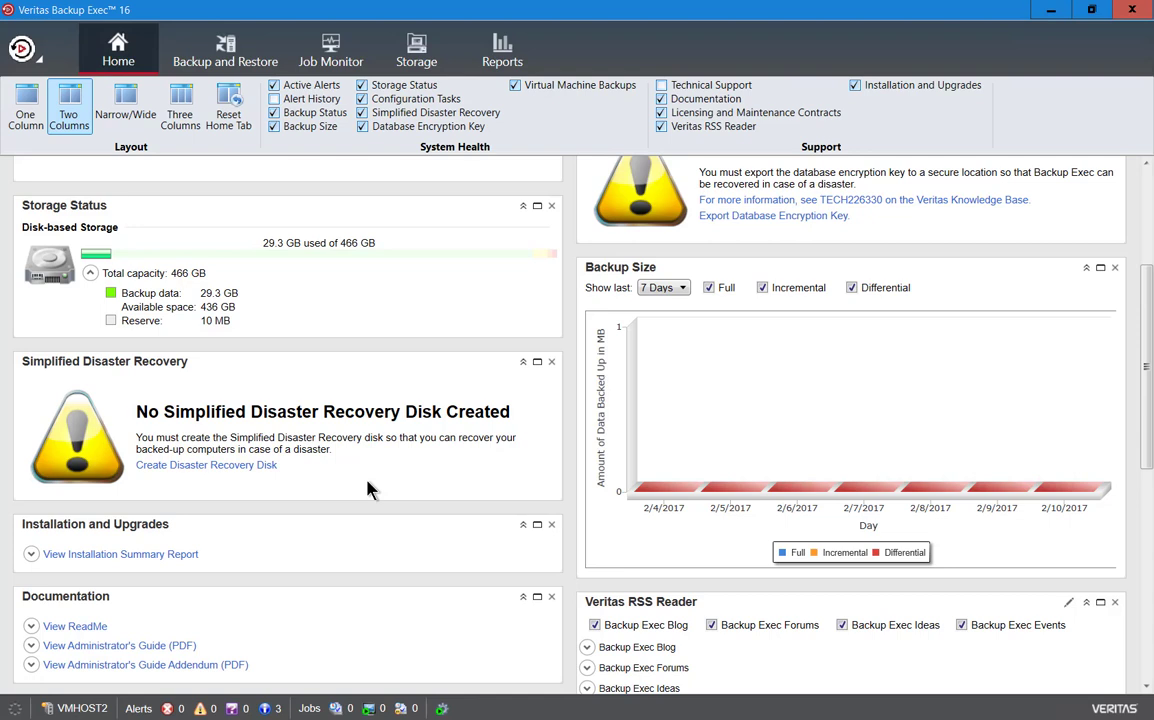
pyautogui.scroll(-2, 367, 489)
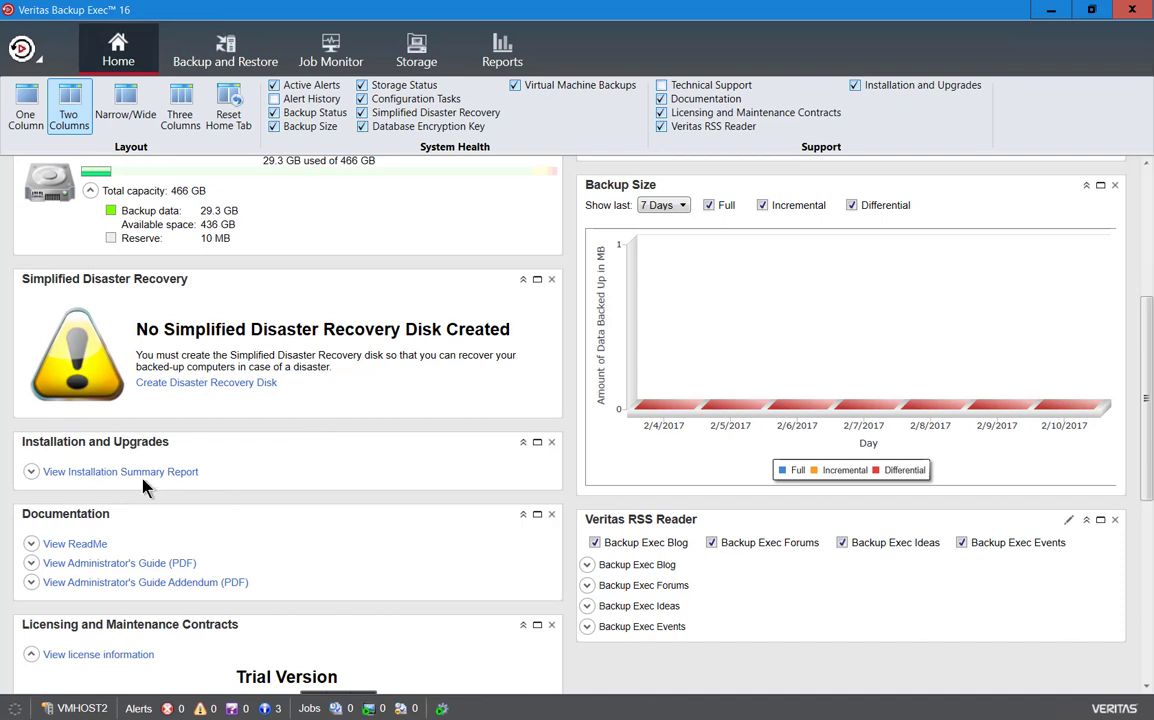
# Expand the installation summary report entry and examine the Documentation, Licensing and Maintenance Contracts, and Active Alerts sections.
pyautogui.click(31, 472)
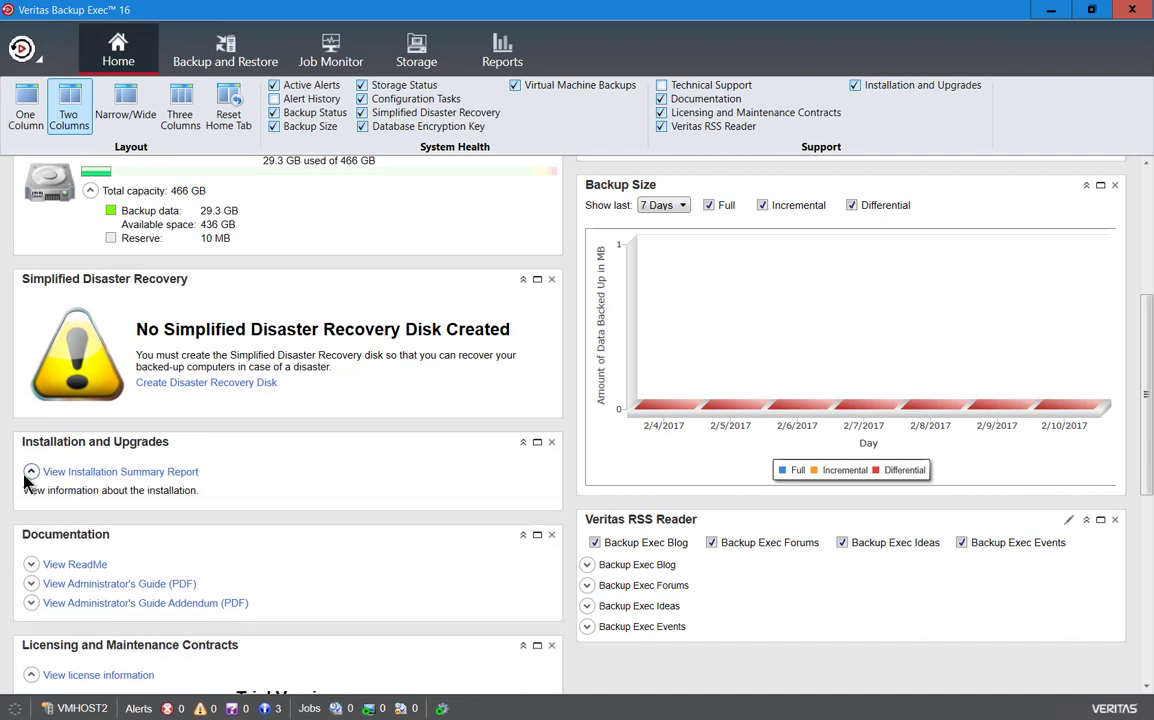
pyautogui.scroll(-2, 142, 514)
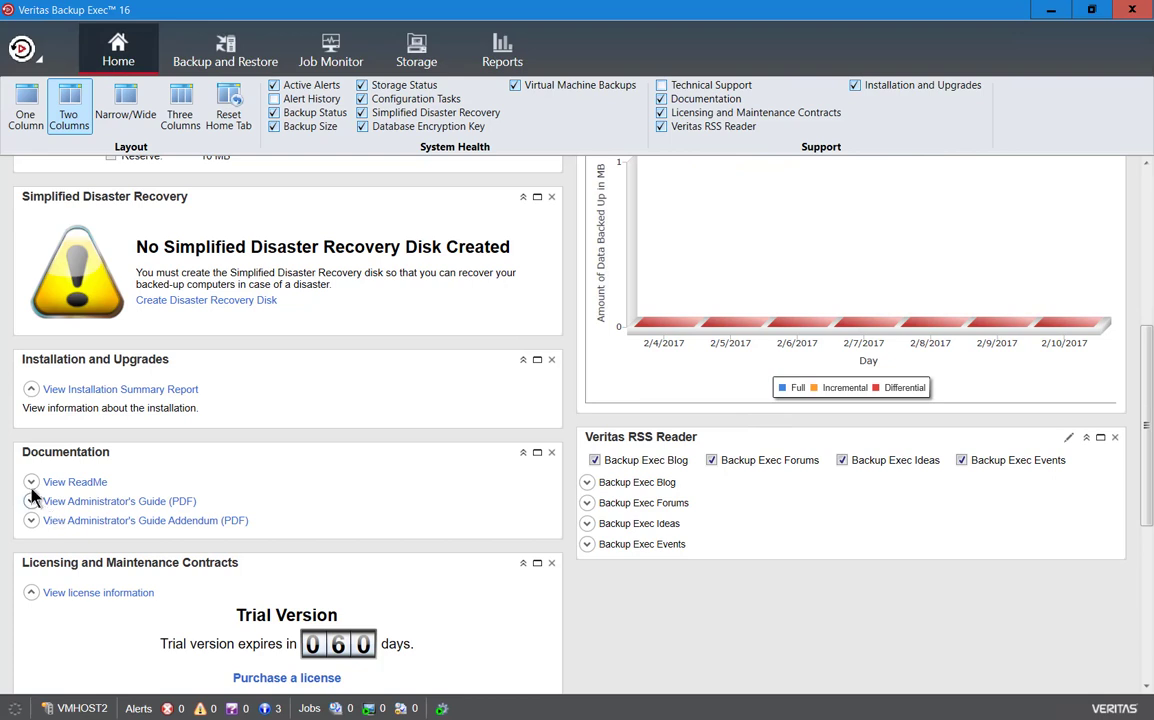
pyautogui.scroll(-1, 57, 546)
pyautogui.scroll(-1, 59, 550)
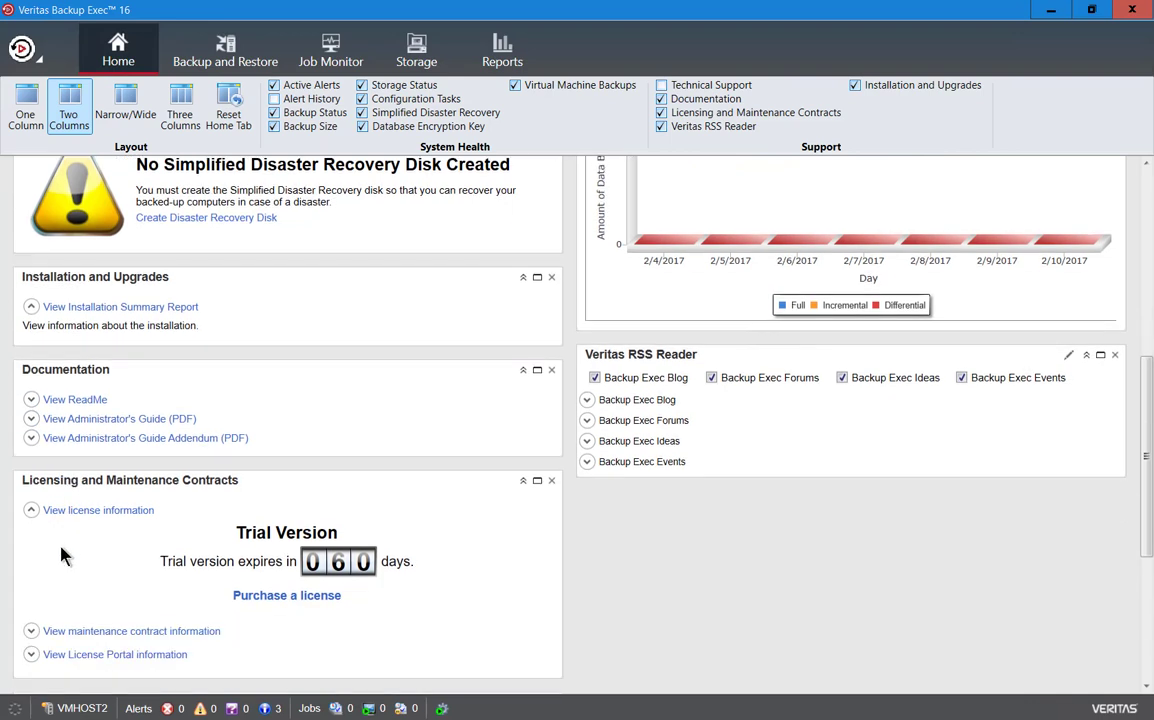
pyautogui.scroll(-1, 61, 556)
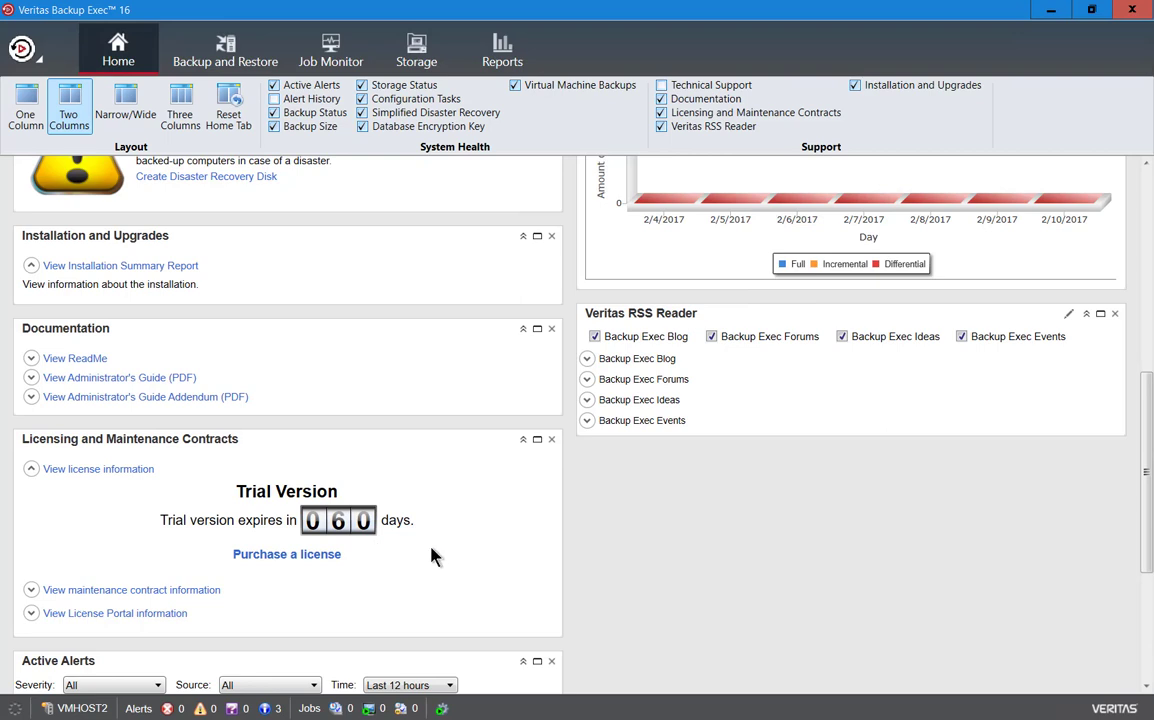
pyautogui.scroll(-3, 432, 556)
pyautogui.scroll(-1, 432, 556)
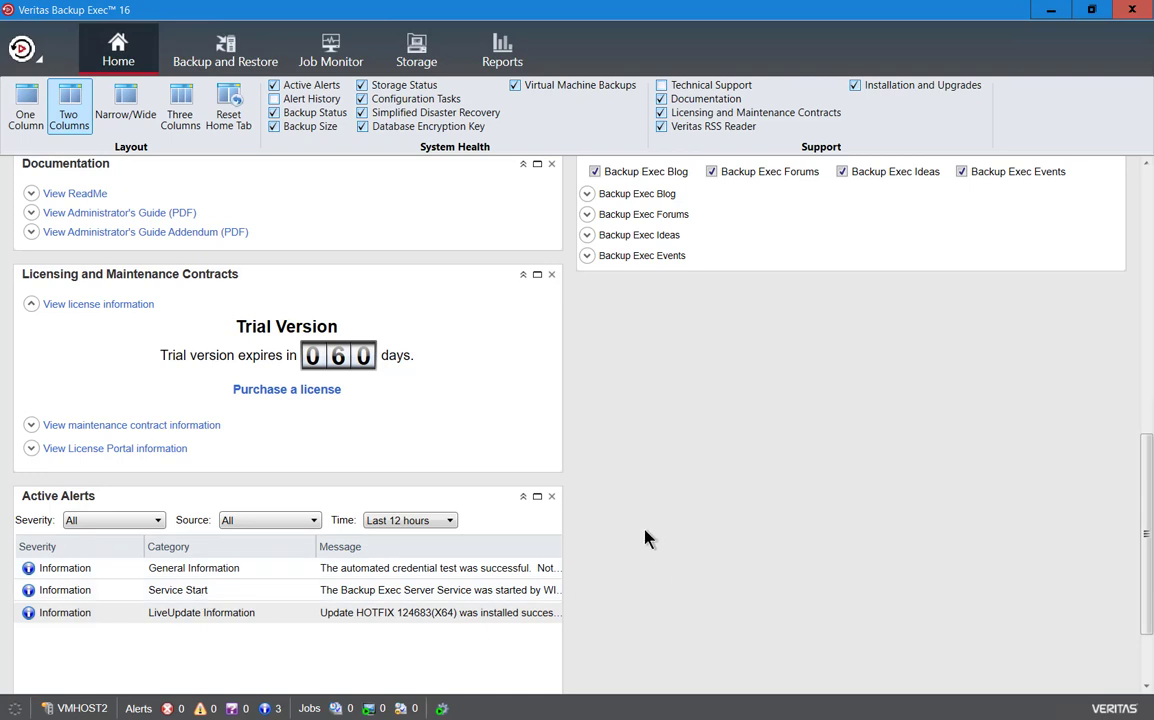
pyautogui.scroll(3, 645, 540)
pyautogui.scroll(1, 645, 539)
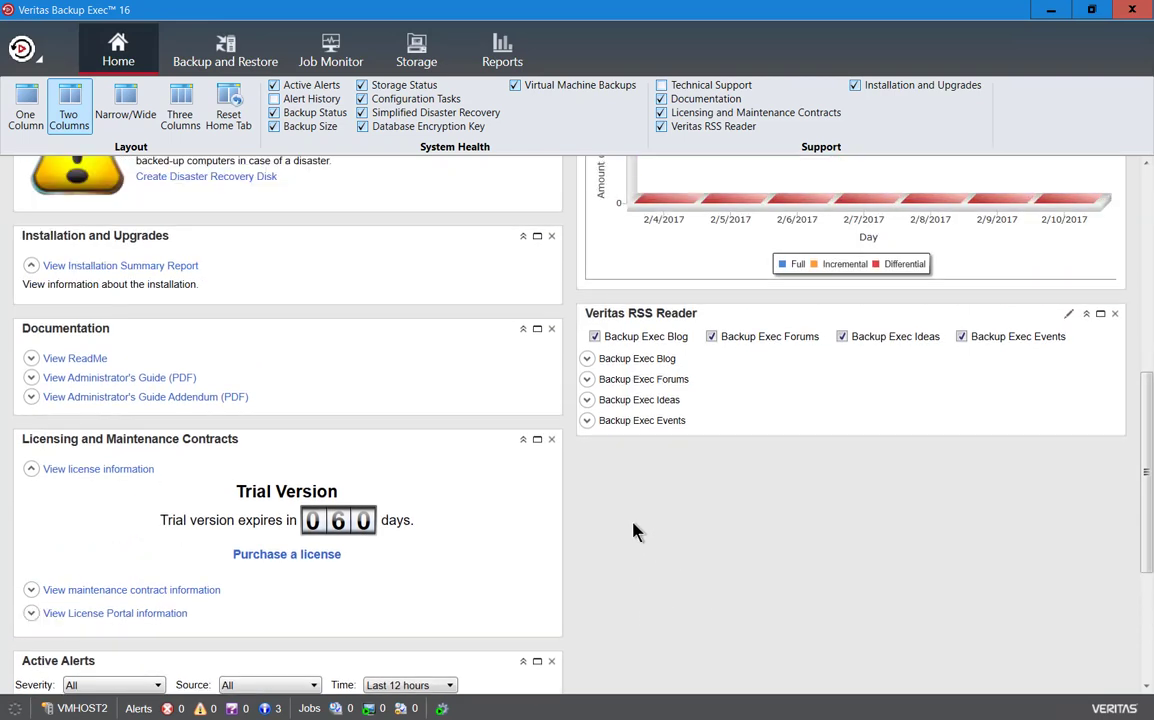
# Remove the Documentation section from the Home page and arrange the page in three columns.
pyautogui.click(551, 329)
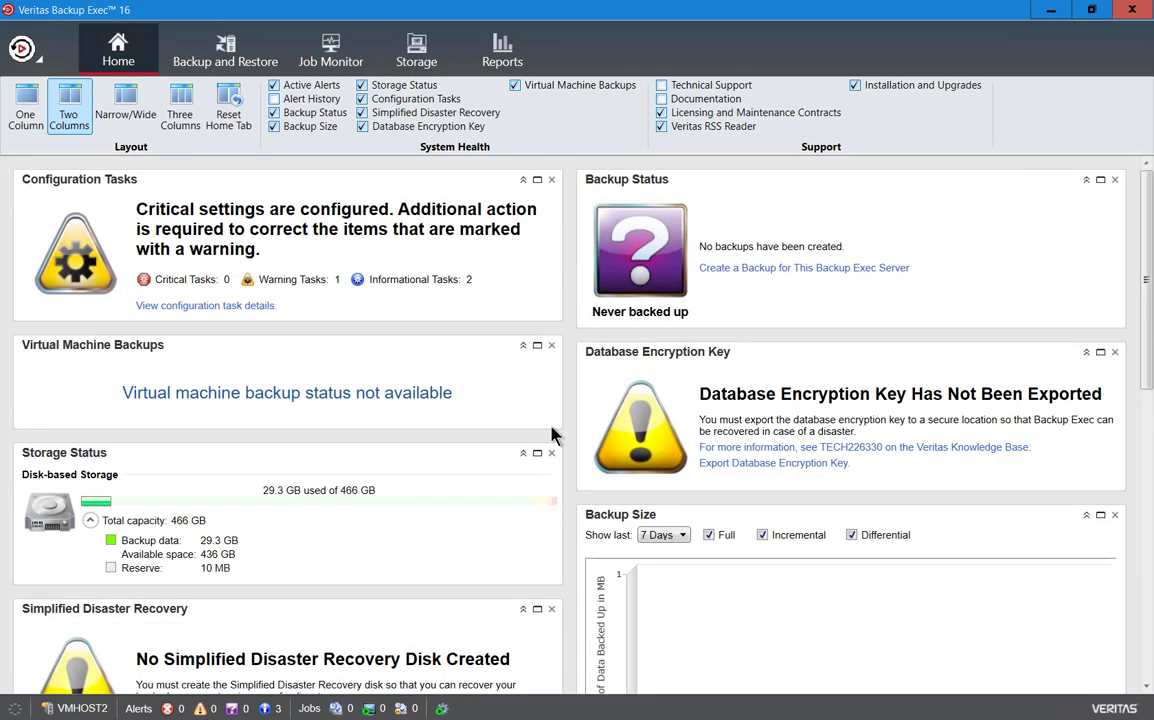
pyautogui.click(536, 347)
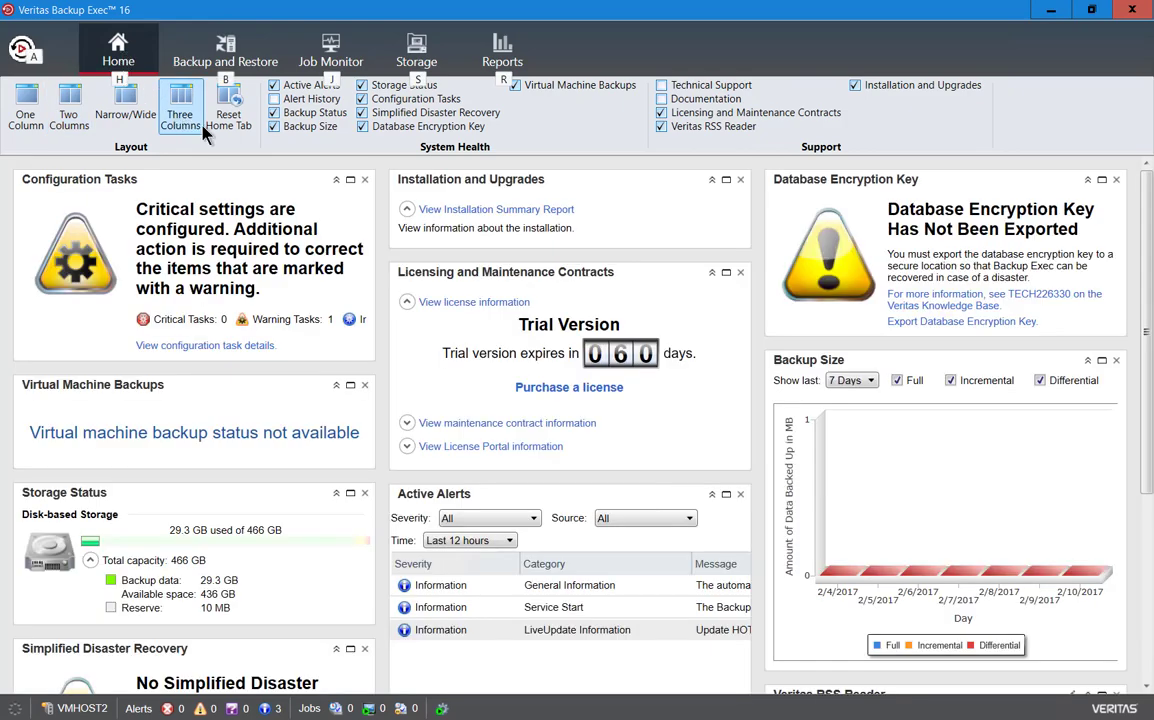
pyautogui.click(736, 315)
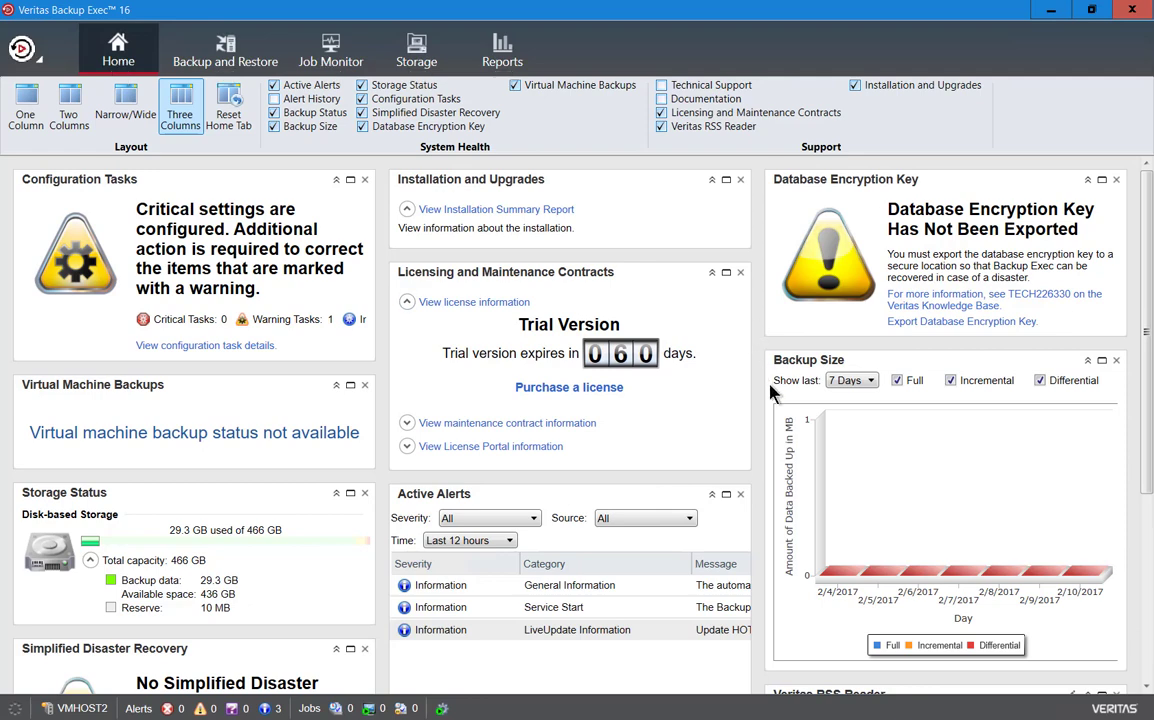
# Set the Backup Size chart to show the last 3 days.
pyautogui.scroll(-1, 770, 390)
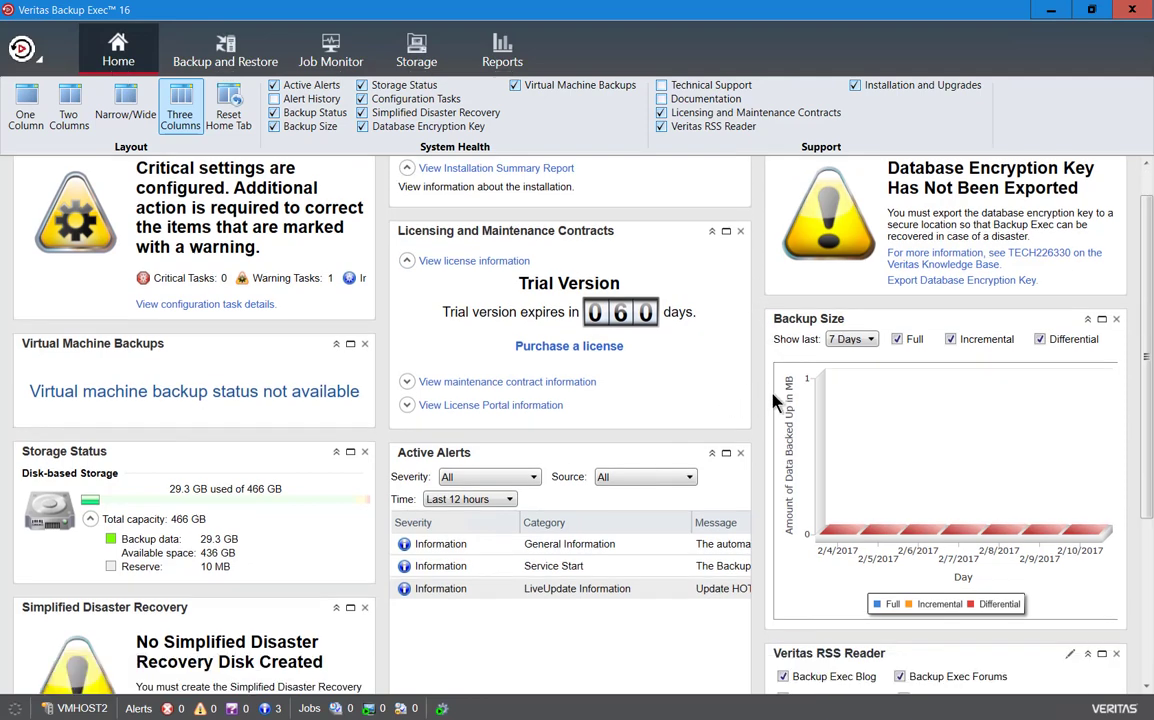
pyautogui.scroll(1, 957, 415)
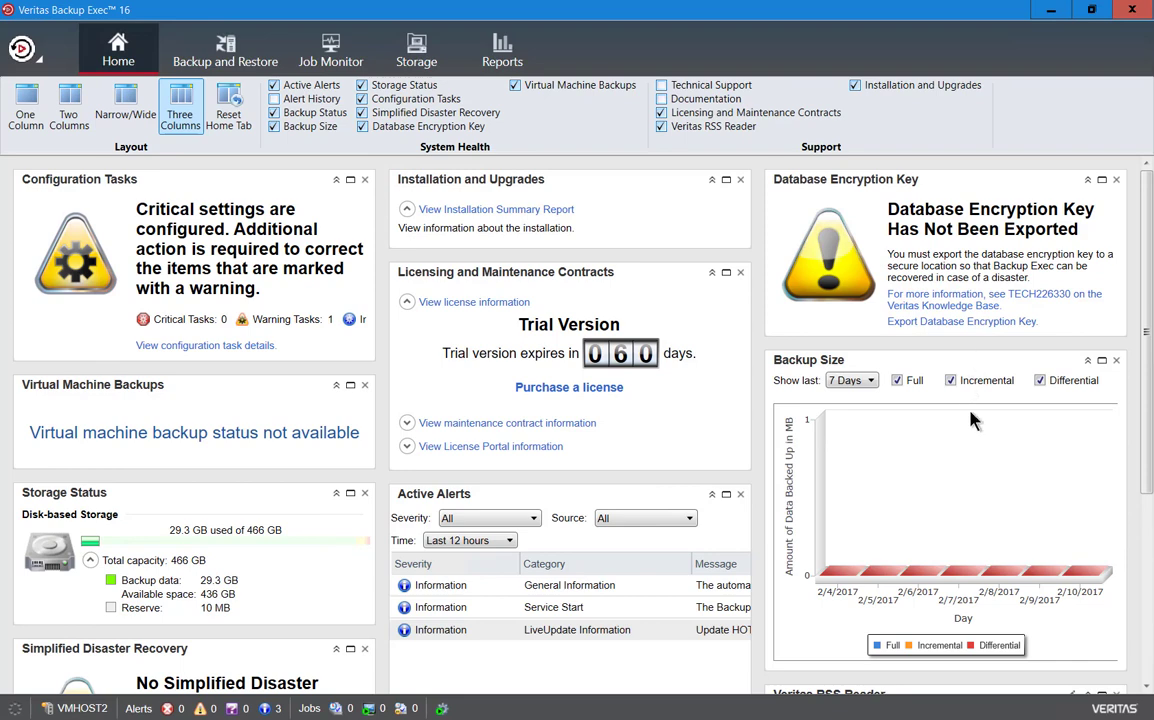
pyautogui.click(871, 383)
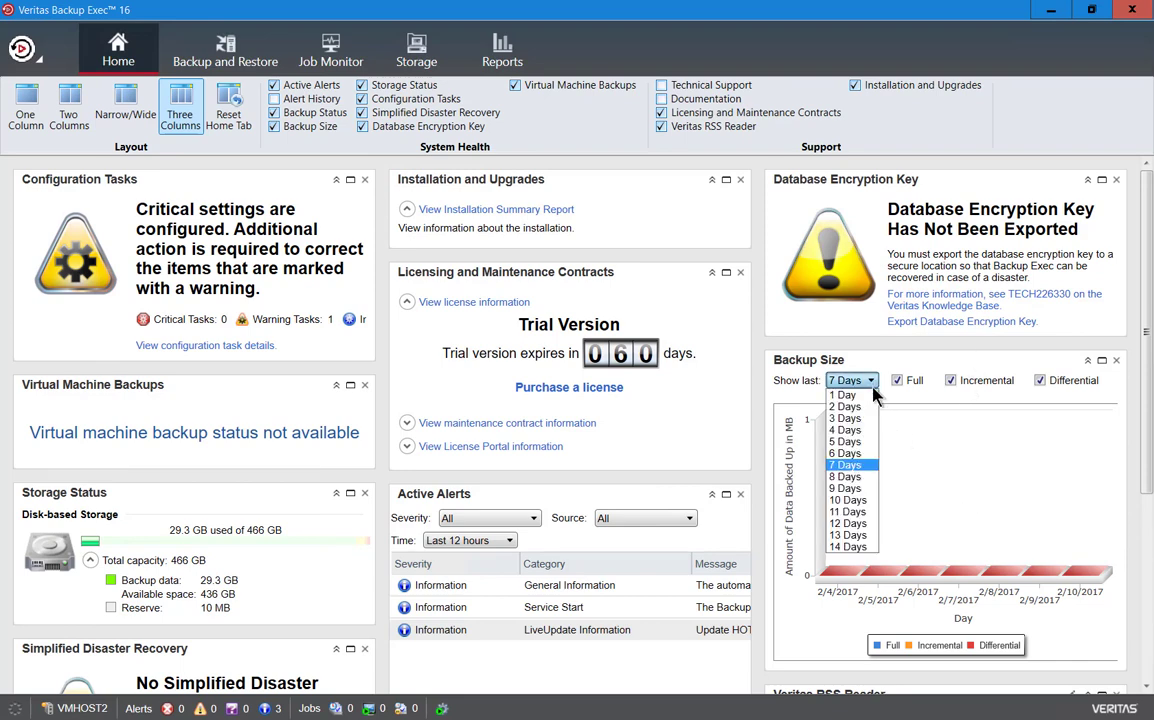
pyautogui.click(866, 419)
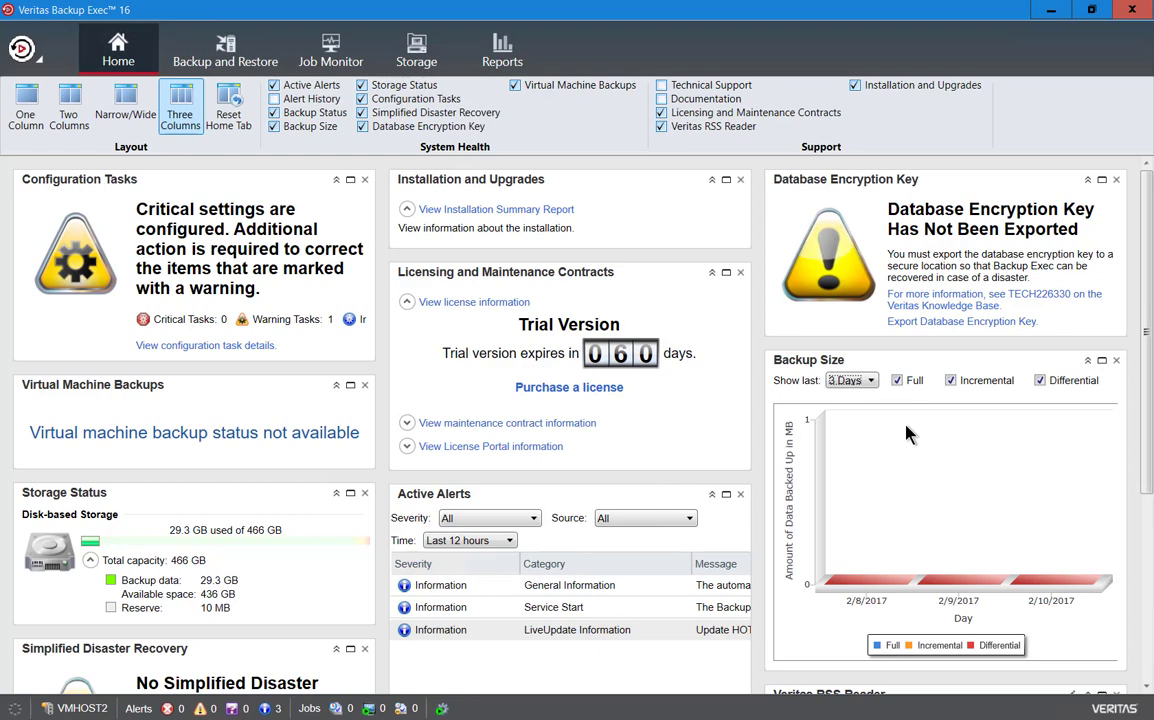
# Open the Backup and Restore view, enlarge the details area for vmhost2.widget.internal, and check its restore options.
pyautogui.scroll(-3, 908, 433)
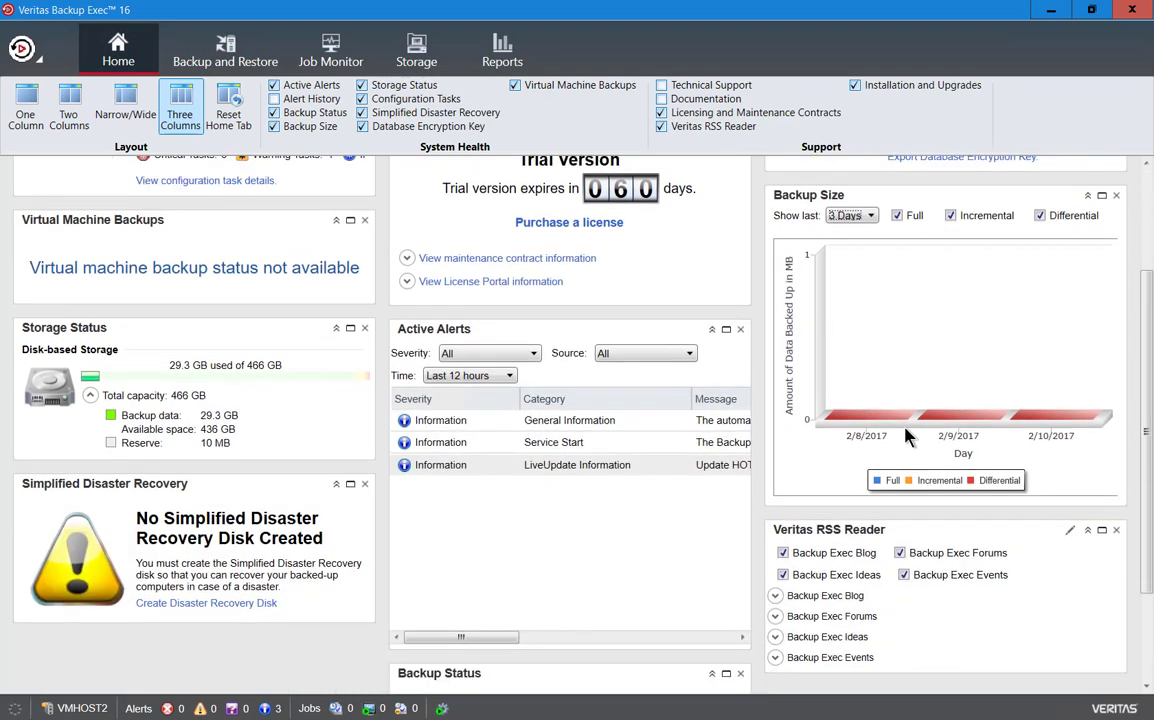
pyautogui.scroll(-1, 908, 433)
pyautogui.scroll(-2, 908, 437)
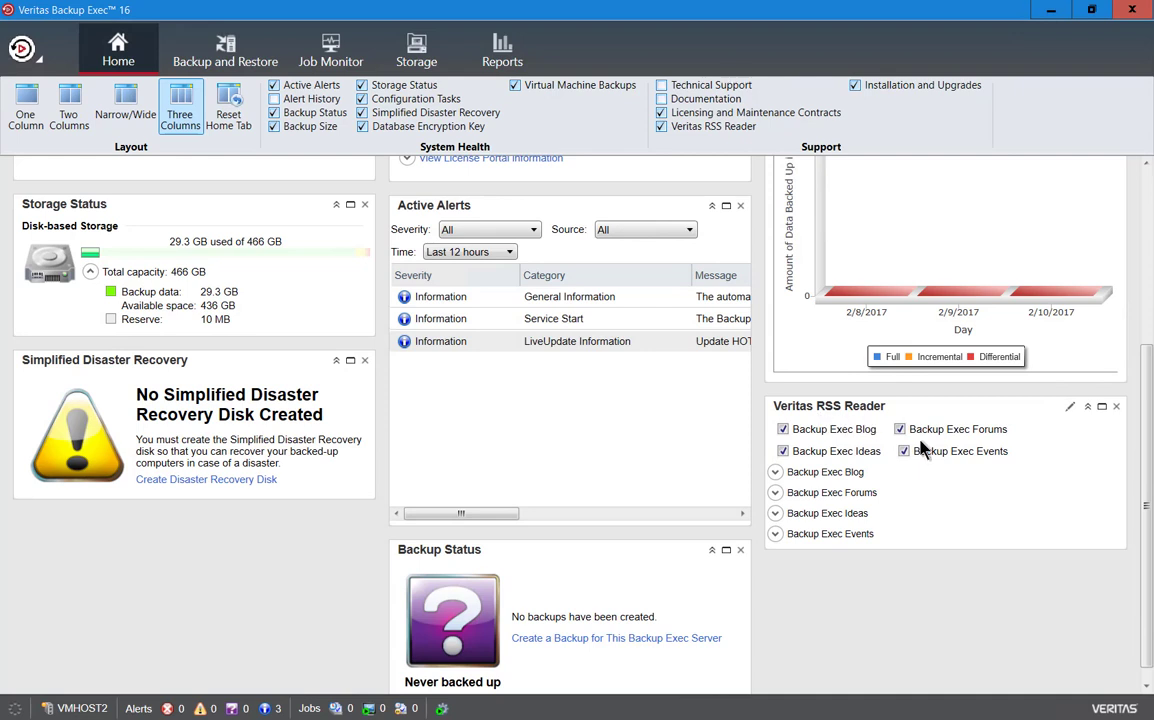
pyautogui.scroll(-1, 1000, 474)
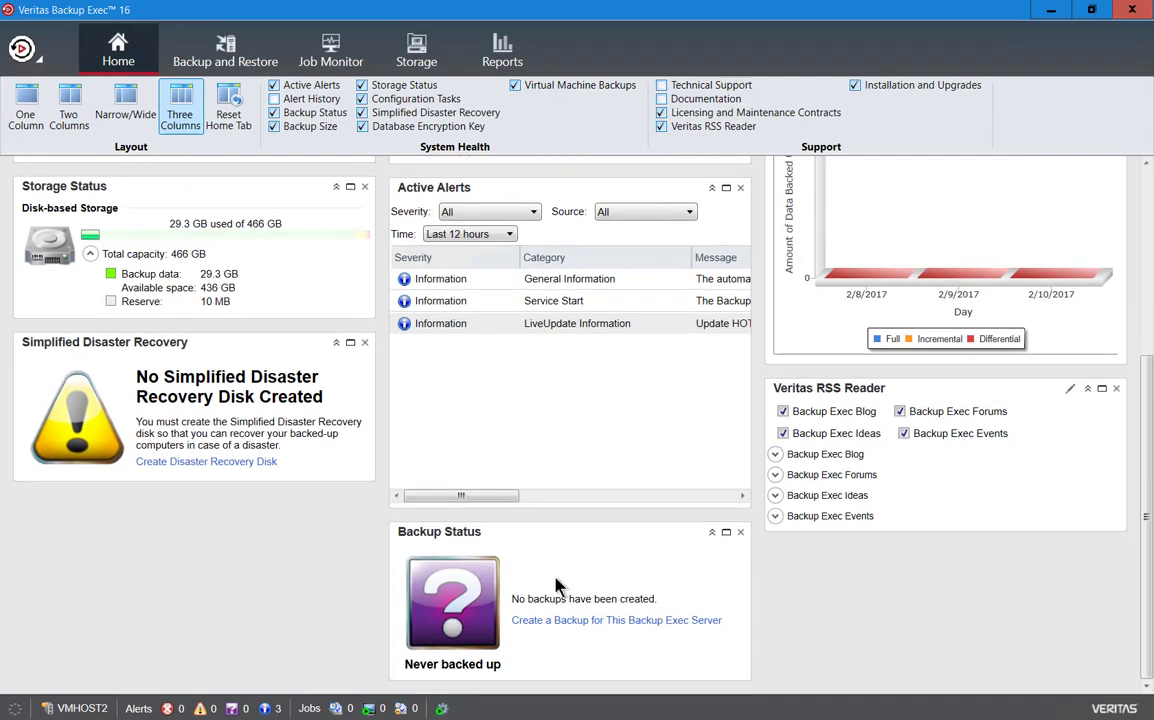
pyautogui.scroll(4, 557, 585)
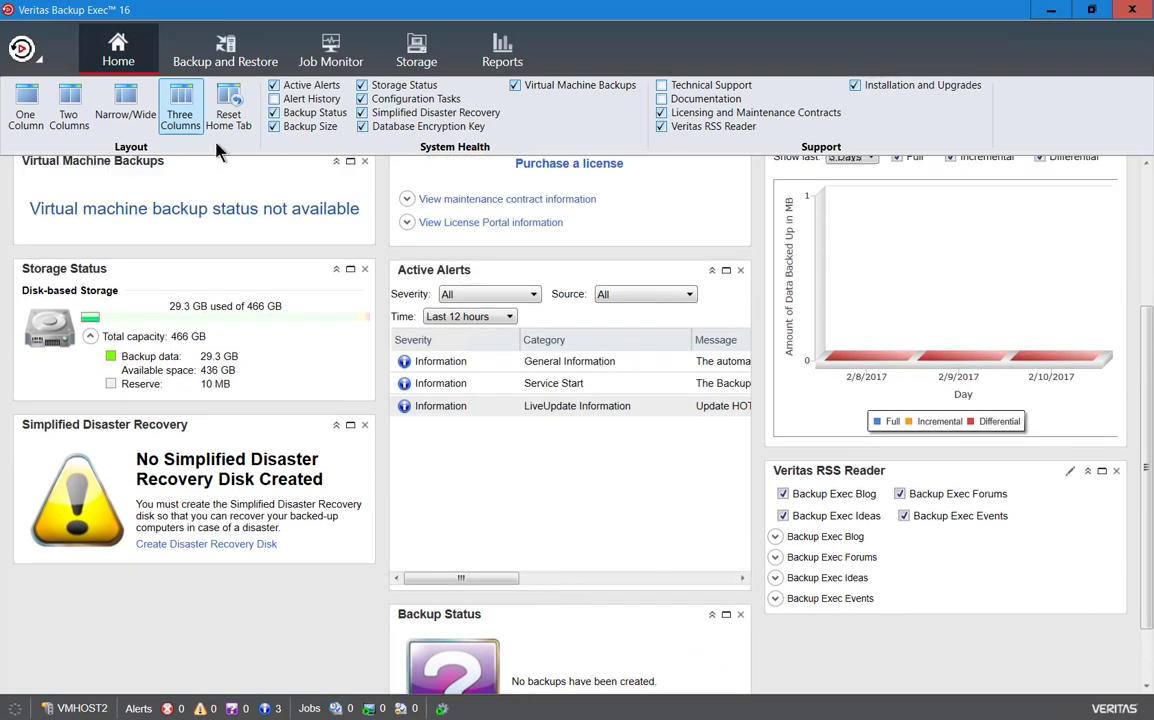
pyautogui.click(226, 61)
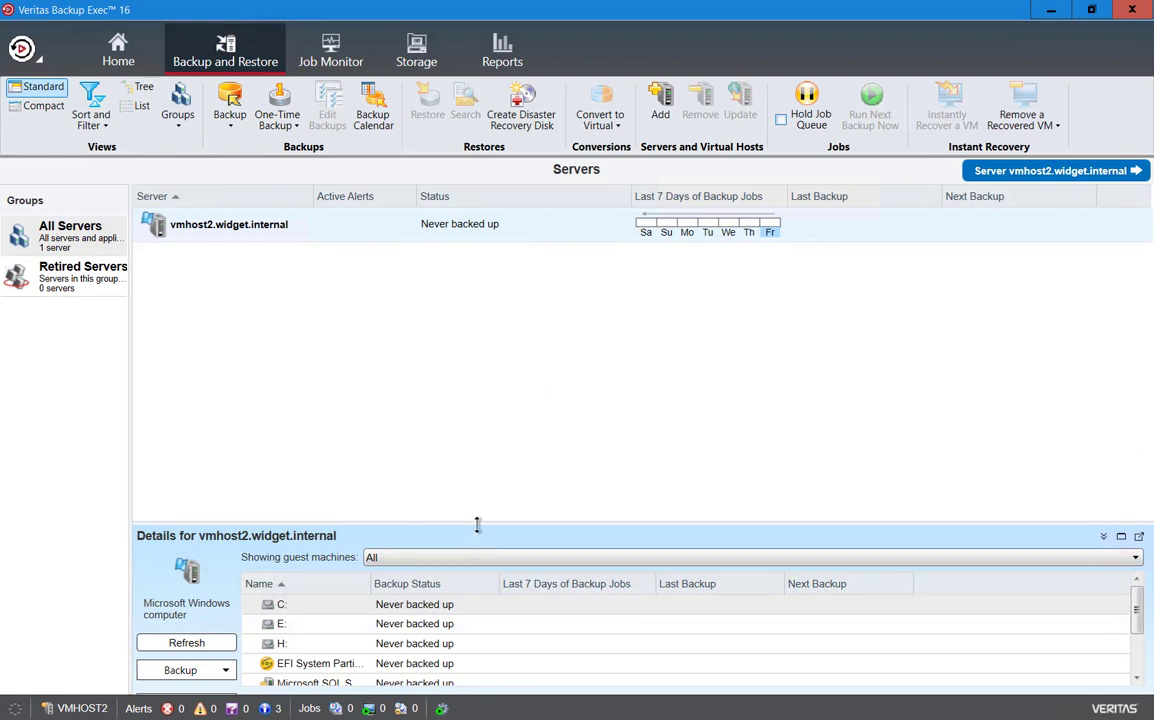
pyautogui.moveTo(477, 525); pyautogui.dragTo(497, 333)
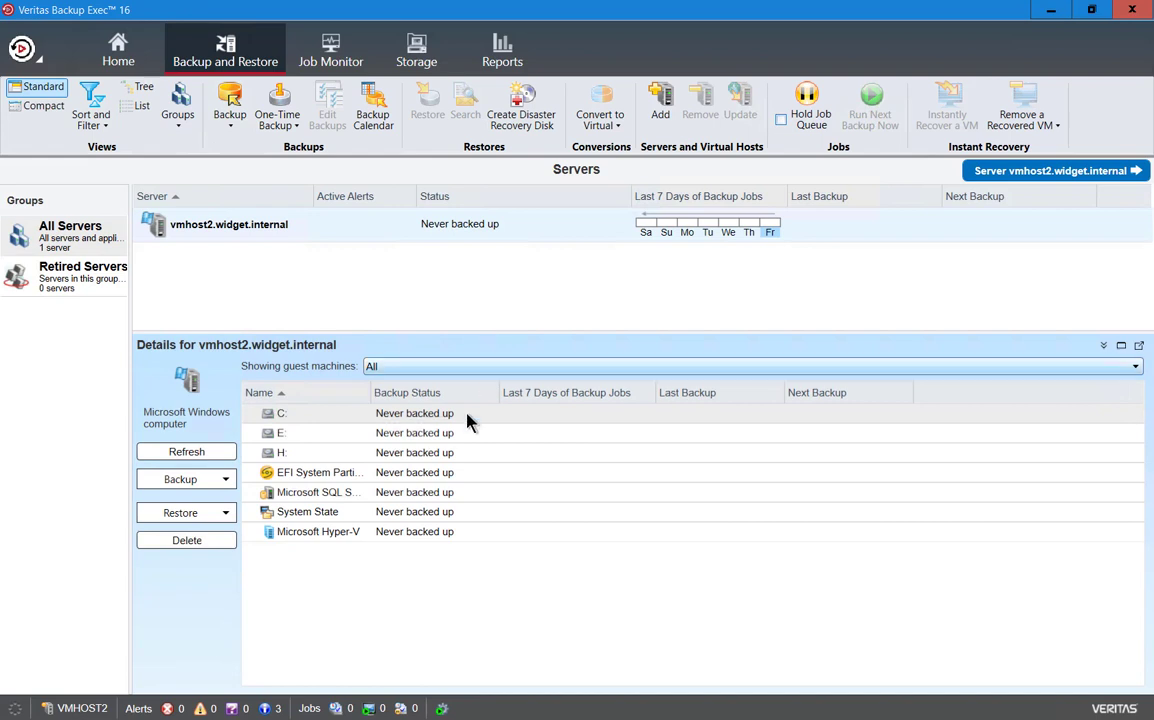
pyautogui.click(203, 516)
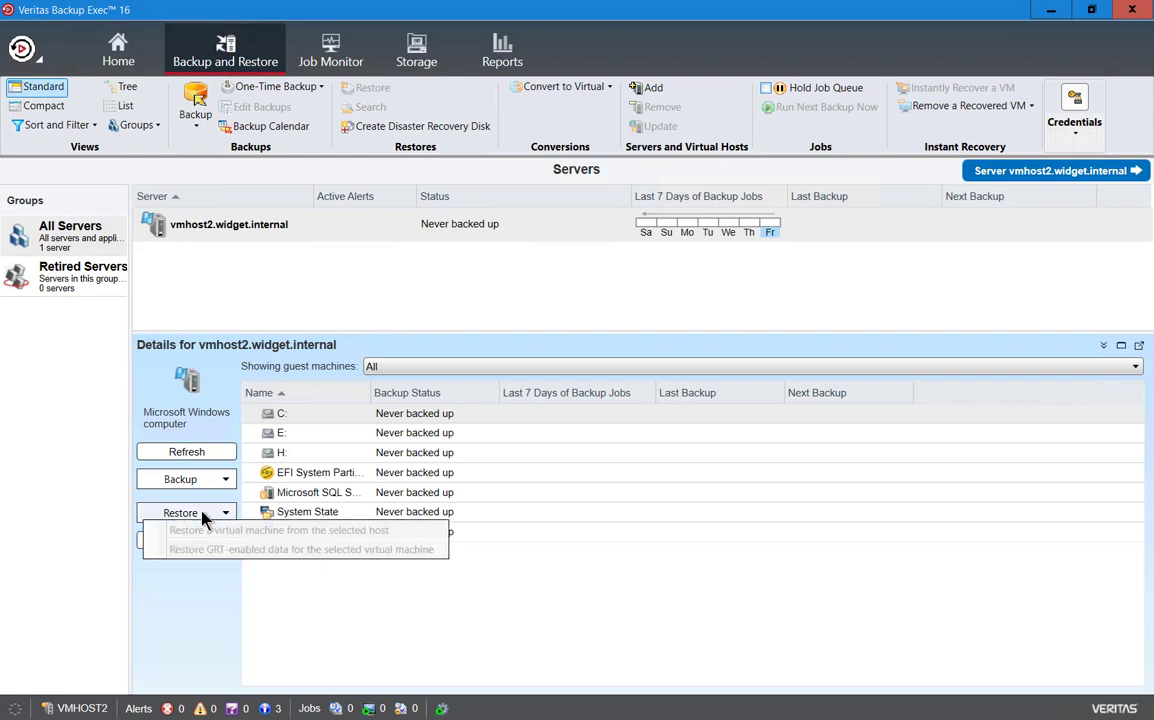
pyautogui.click(203, 515)
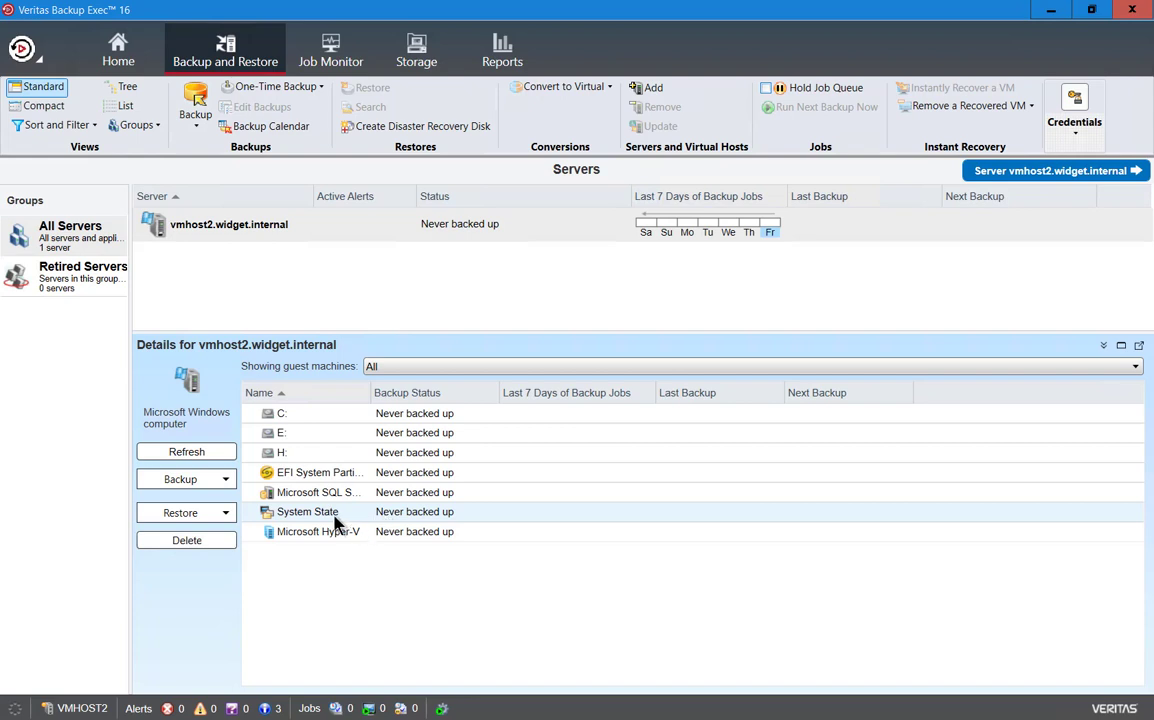
# Check the Retired Servers group, return to All Servers with a smaller details area, and view that group's job list.
pyautogui.click(78, 287)
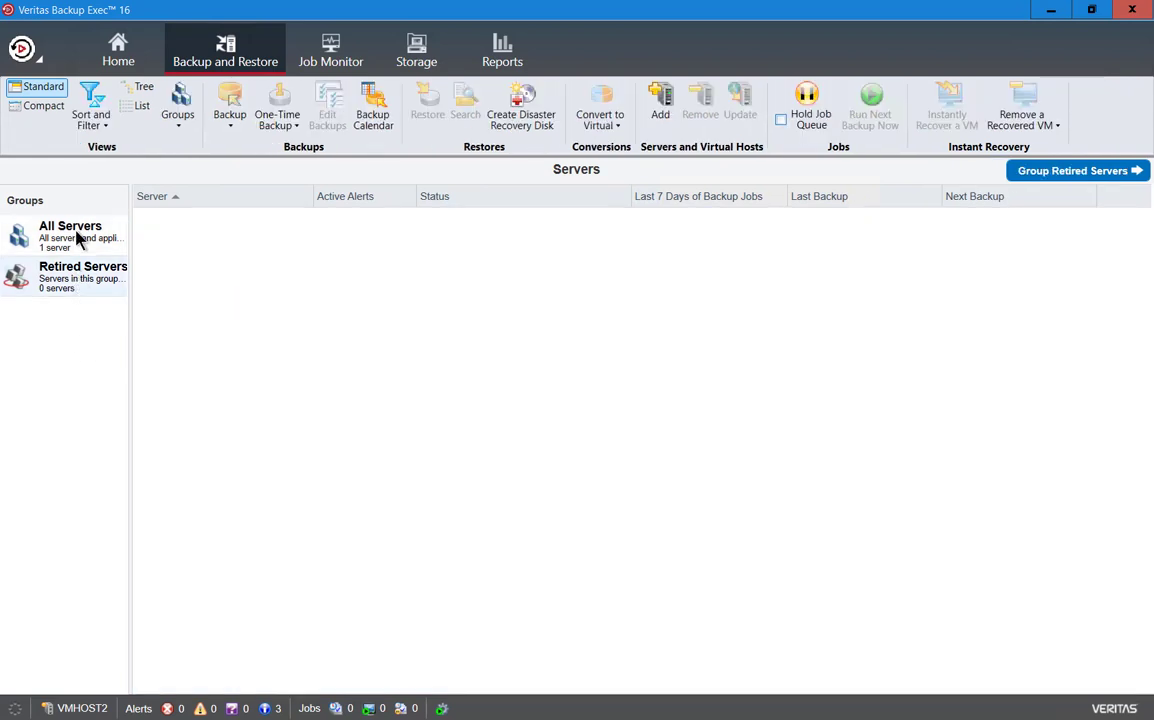
pyautogui.click(78, 237)
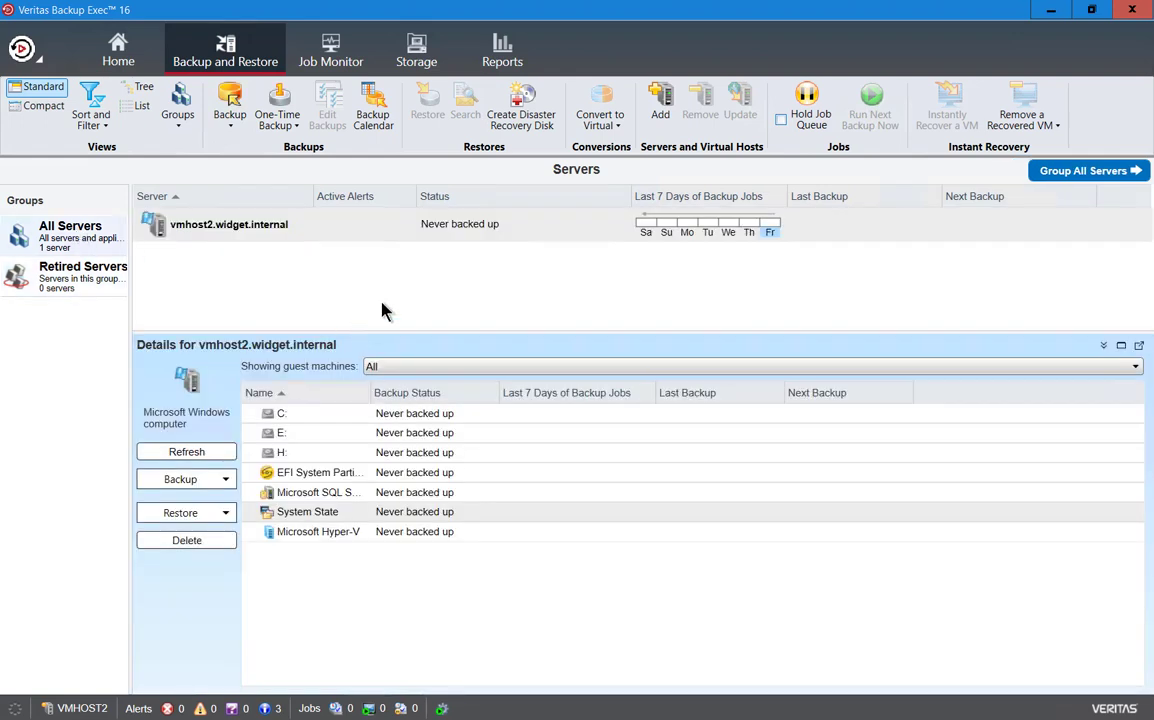
pyautogui.moveTo(456, 331); pyautogui.dragTo(484, 522)
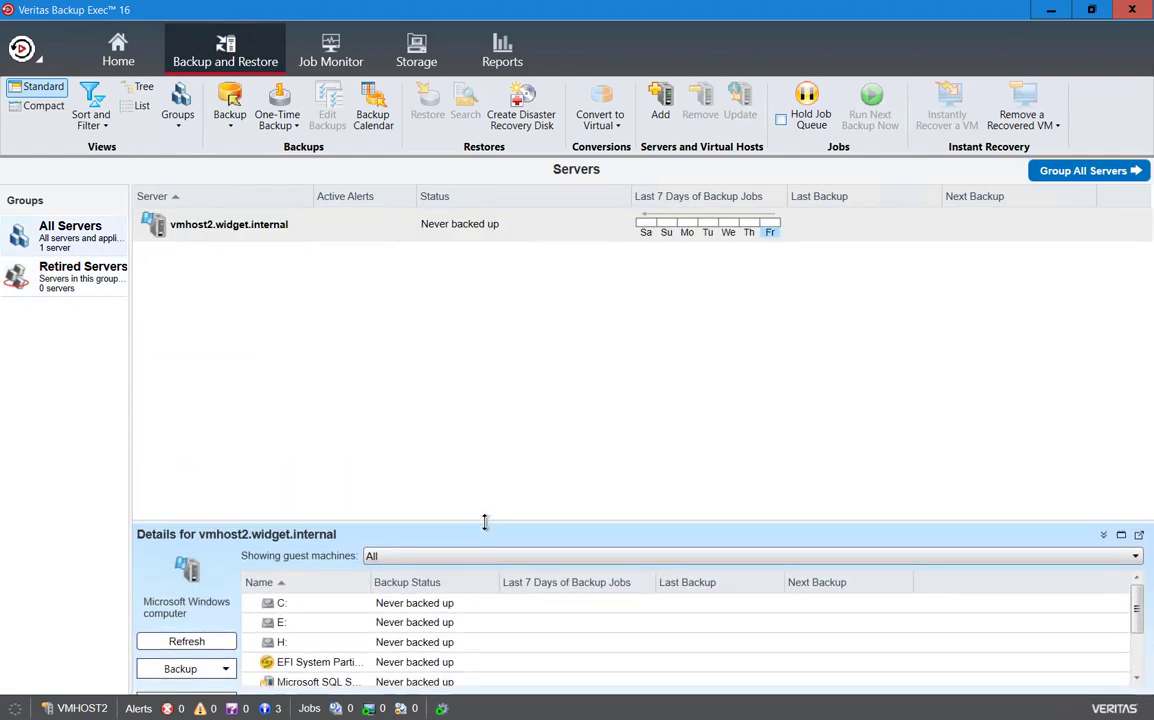
pyautogui.click(1066, 176)
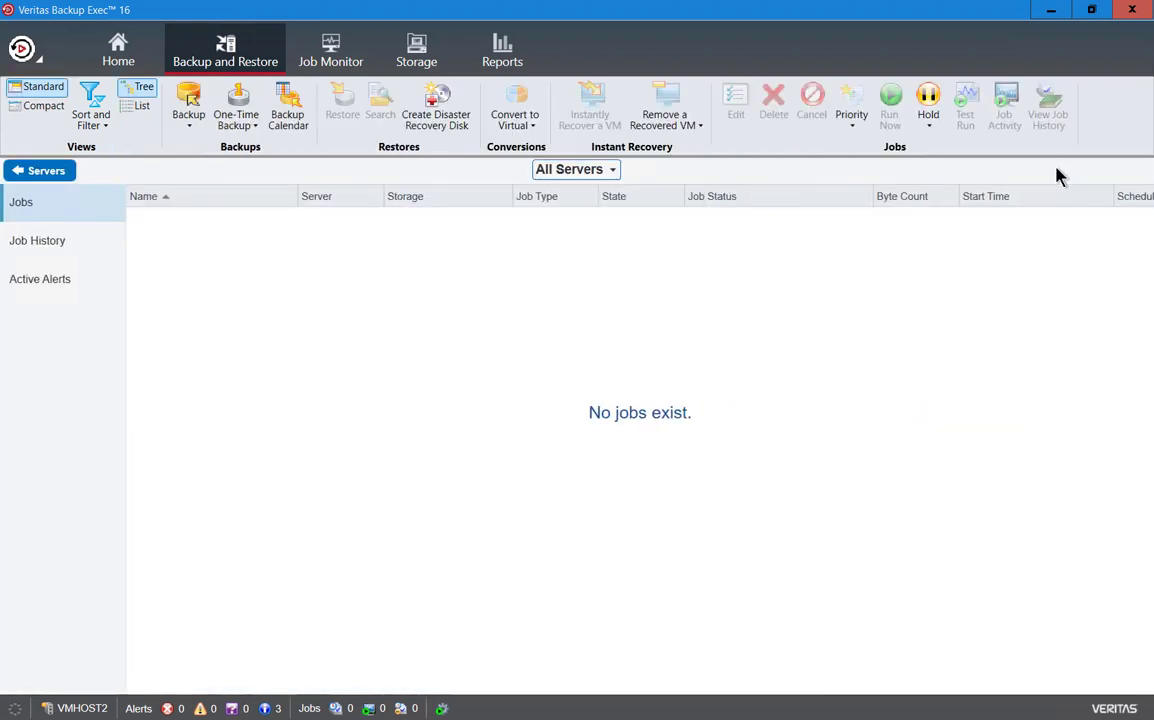
pyautogui.click(40, 171)
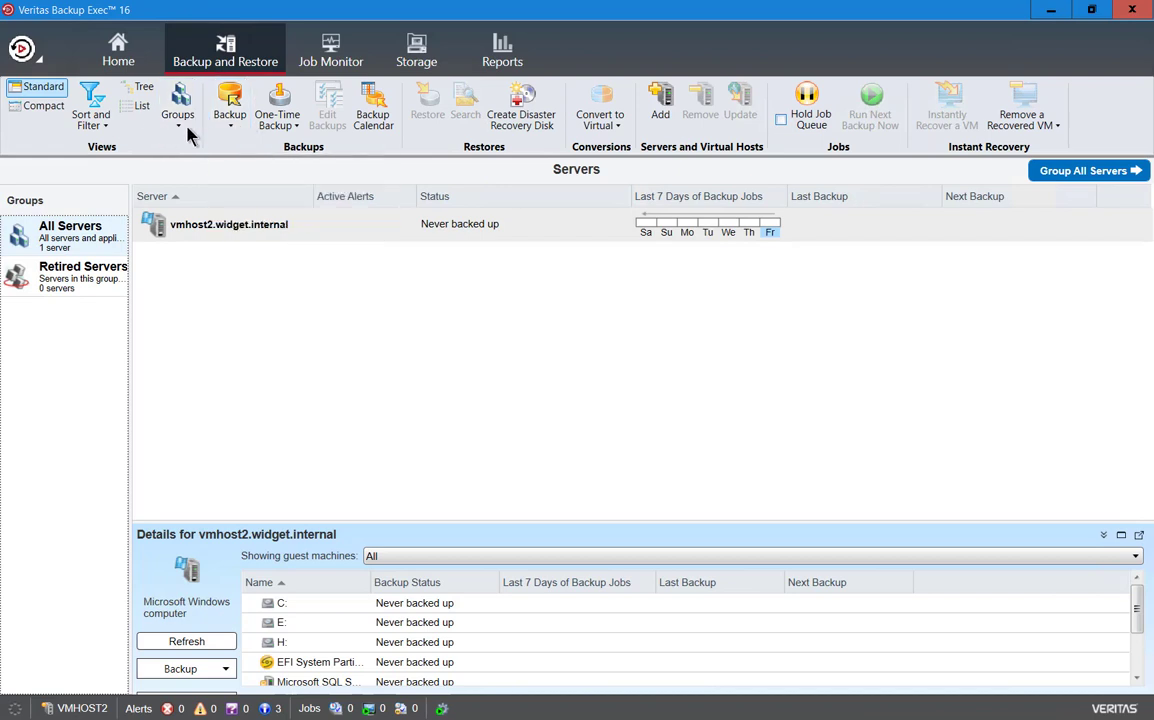
# Check the available backup types for vmhost2.widget.internal and start defining a one-time backup to disk.
pyautogui.click(230, 128)
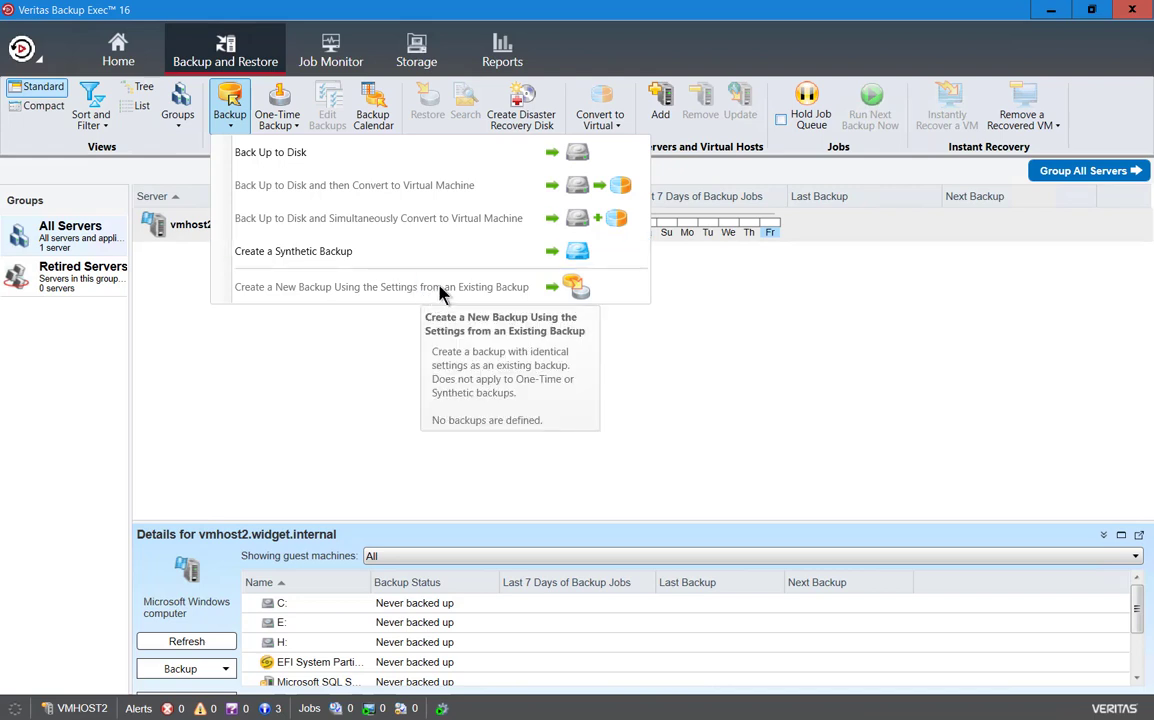
pyautogui.click(358, 357)
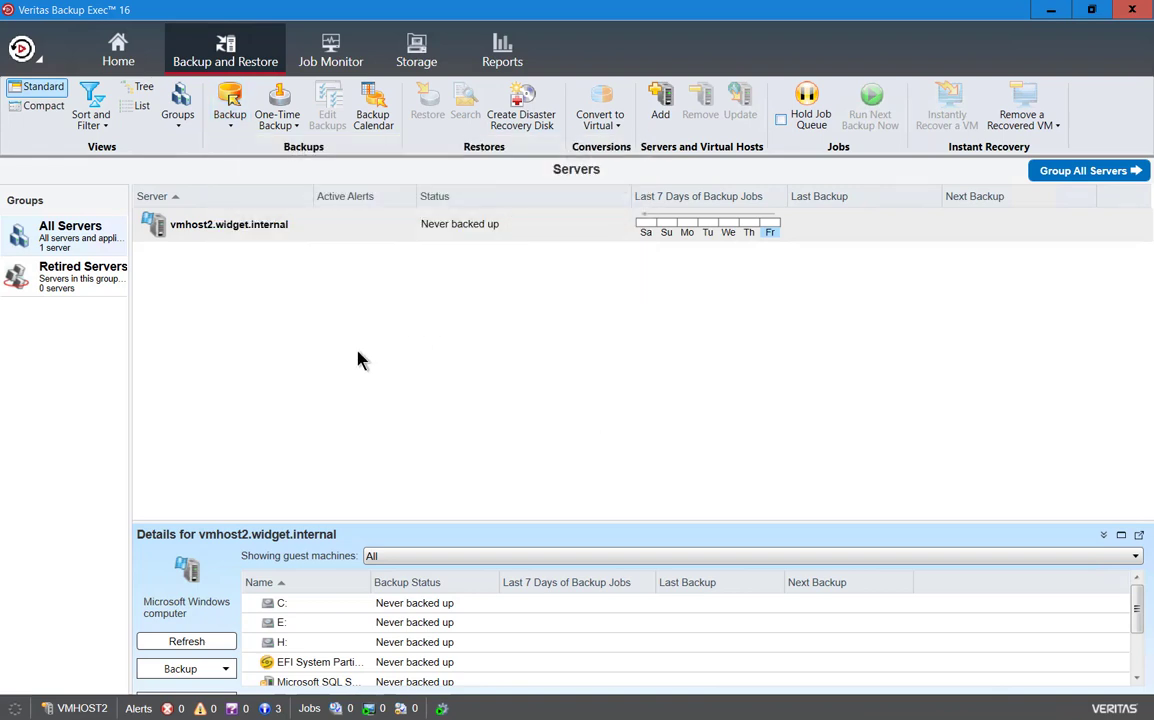
pyautogui.click(290, 118)
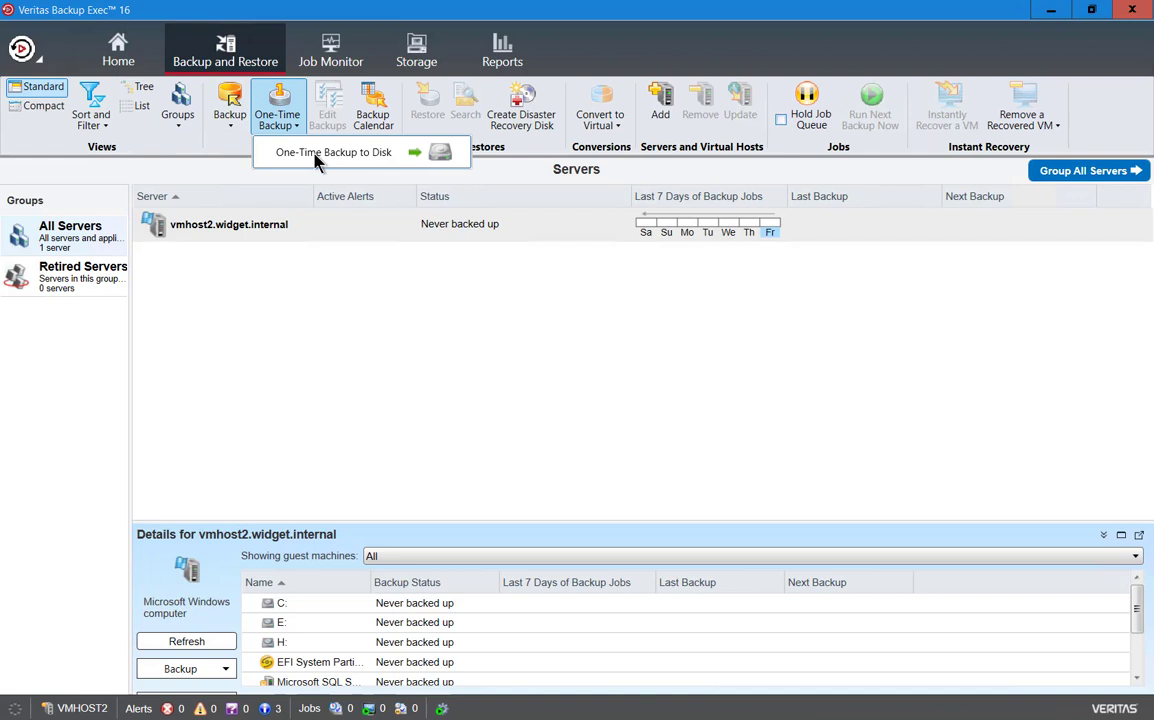
pyautogui.click(414, 153)
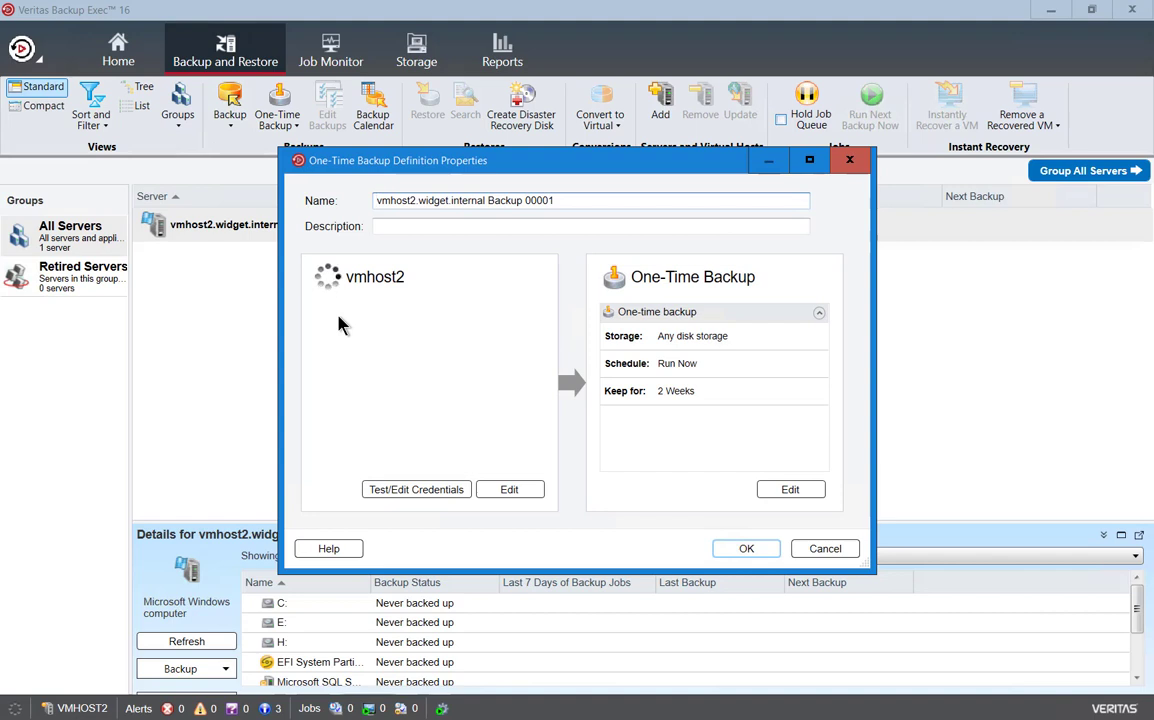
# Open the one-time backup's options and review the Schedule, Storage, Network, Notification, Verify and Instant GRT settings.
pyautogui.click(790, 492)
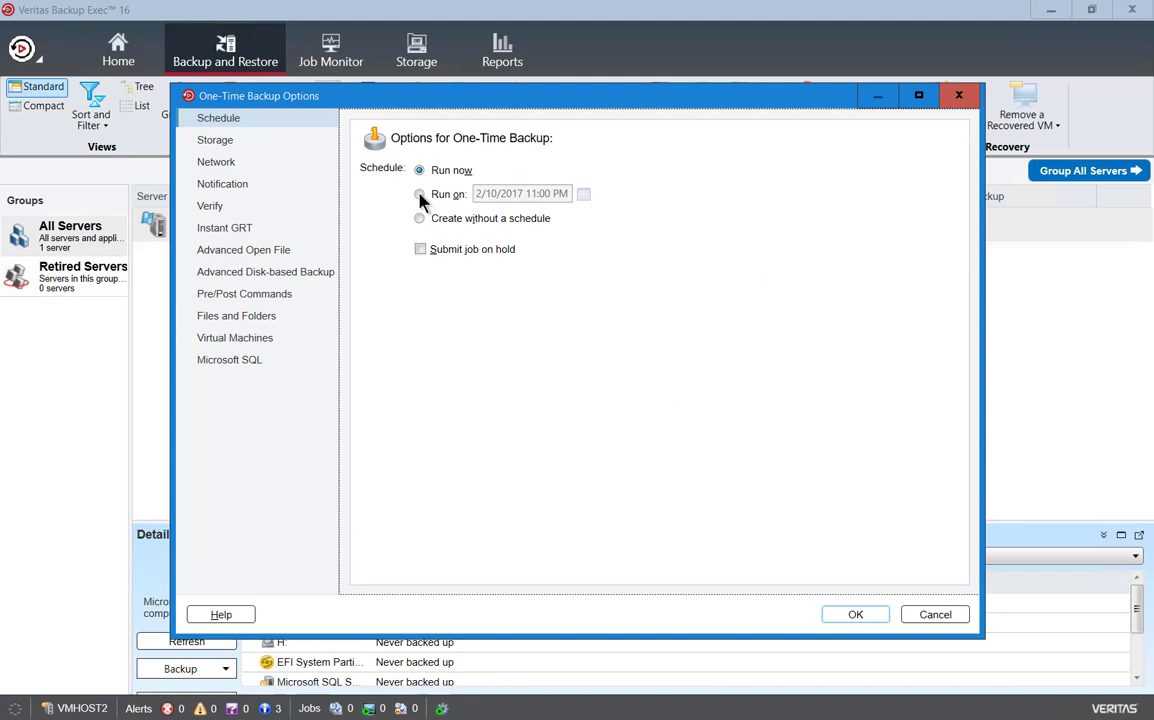
pyautogui.click(229, 143)
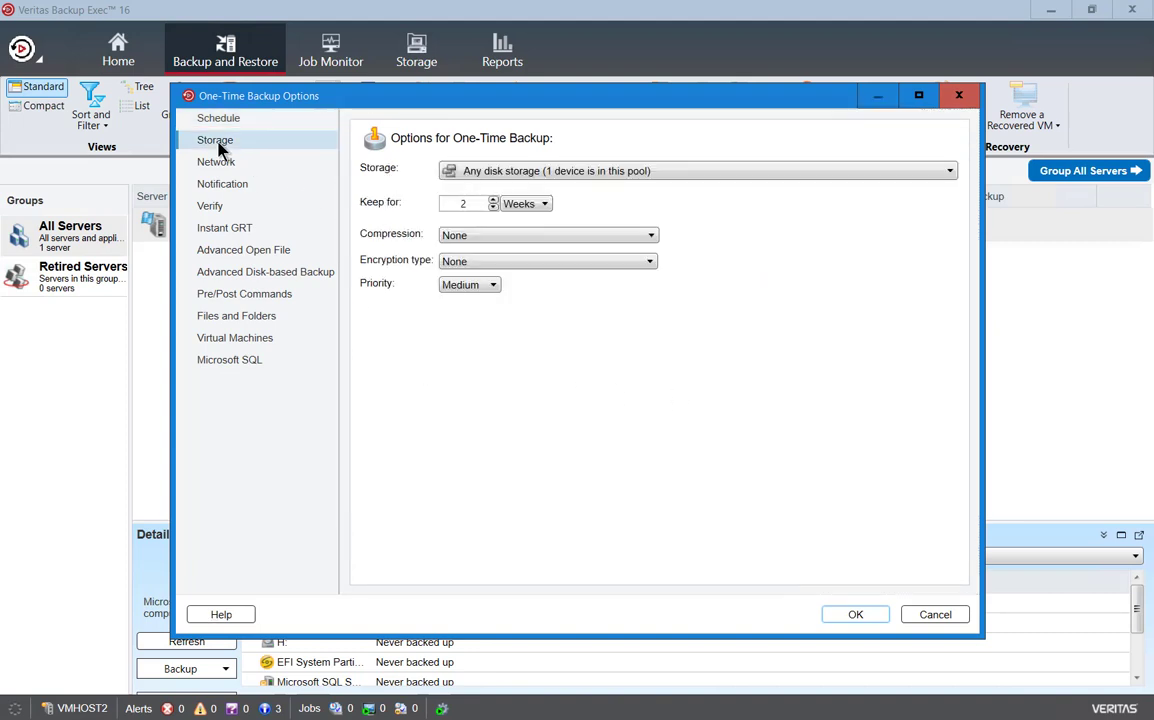
pyautogui.click(217, 163)
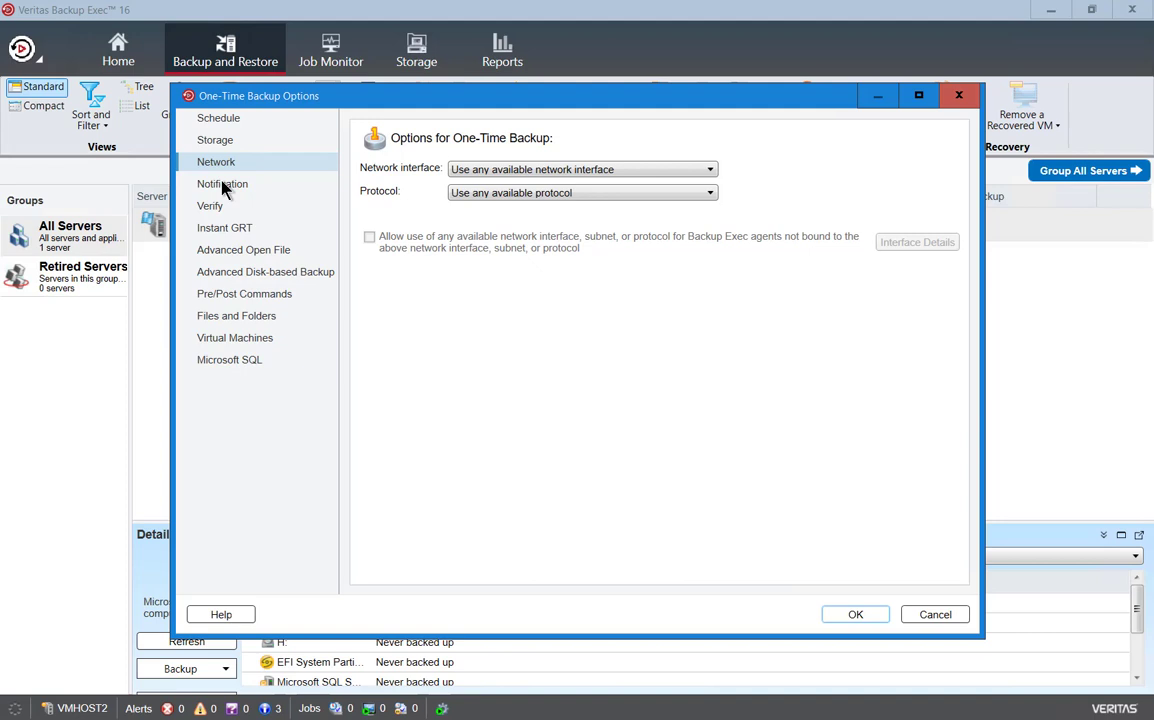
pyautogui.click(230, 186)
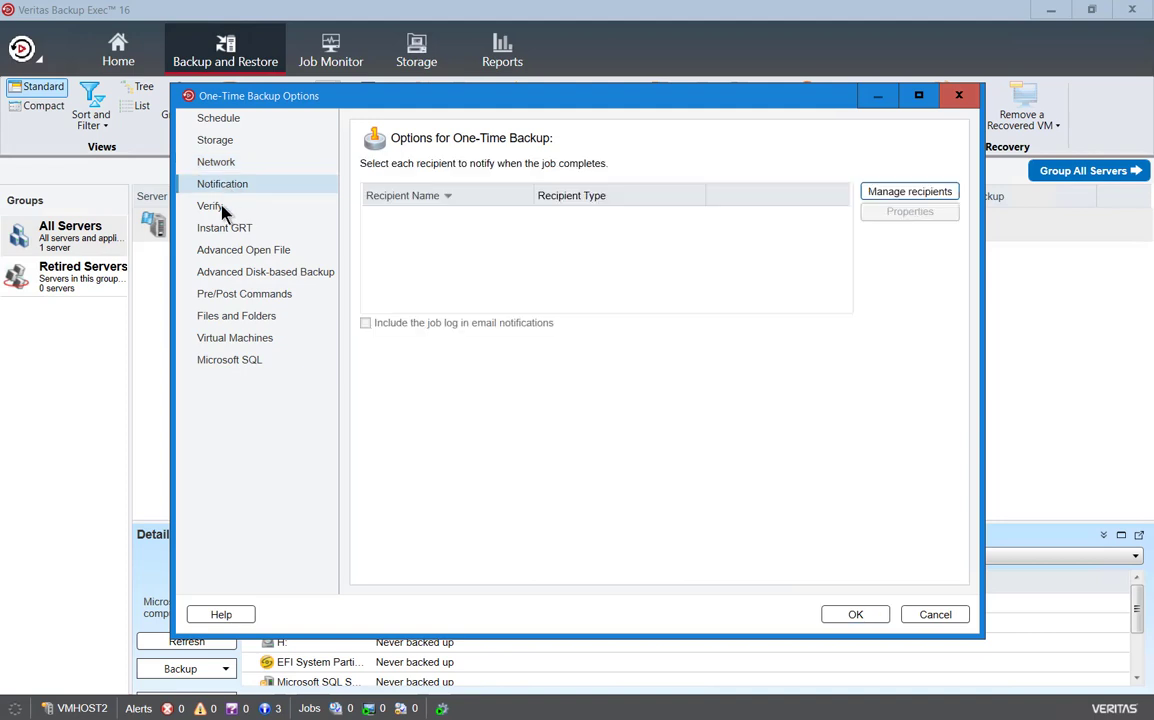
pyautogui.click(226, 208)
pyautogui.click(238, 229)
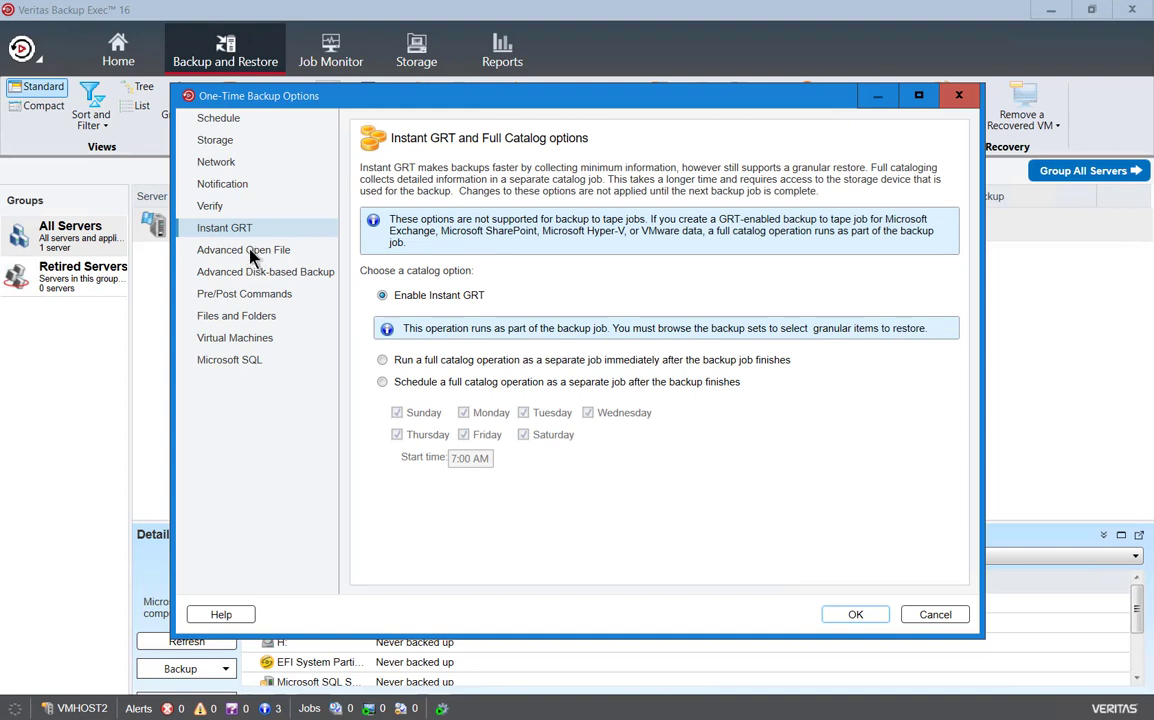
# Review the one-time backup settings from Advanced Open File to Microsoft SQL, and discard the backup definition.
pyautogui.click(252, 259)
pyautogui.click(246, 274)
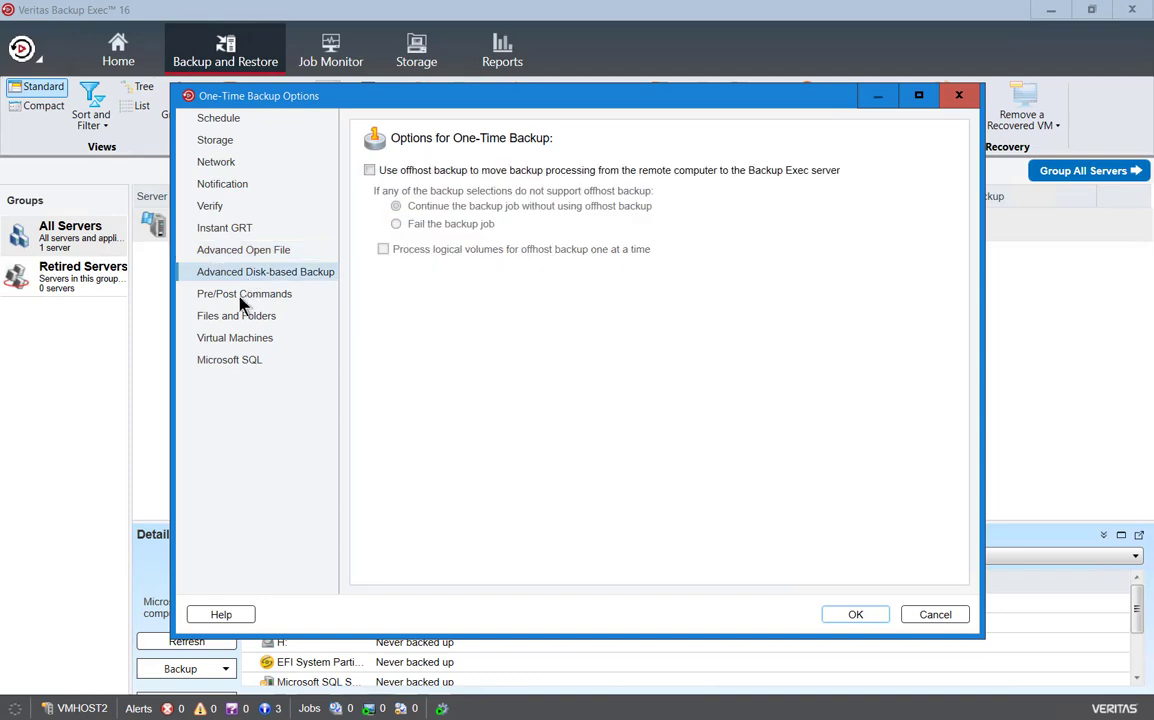
pyautogui.click(245, 294)
pyautogui.click(240, 339)
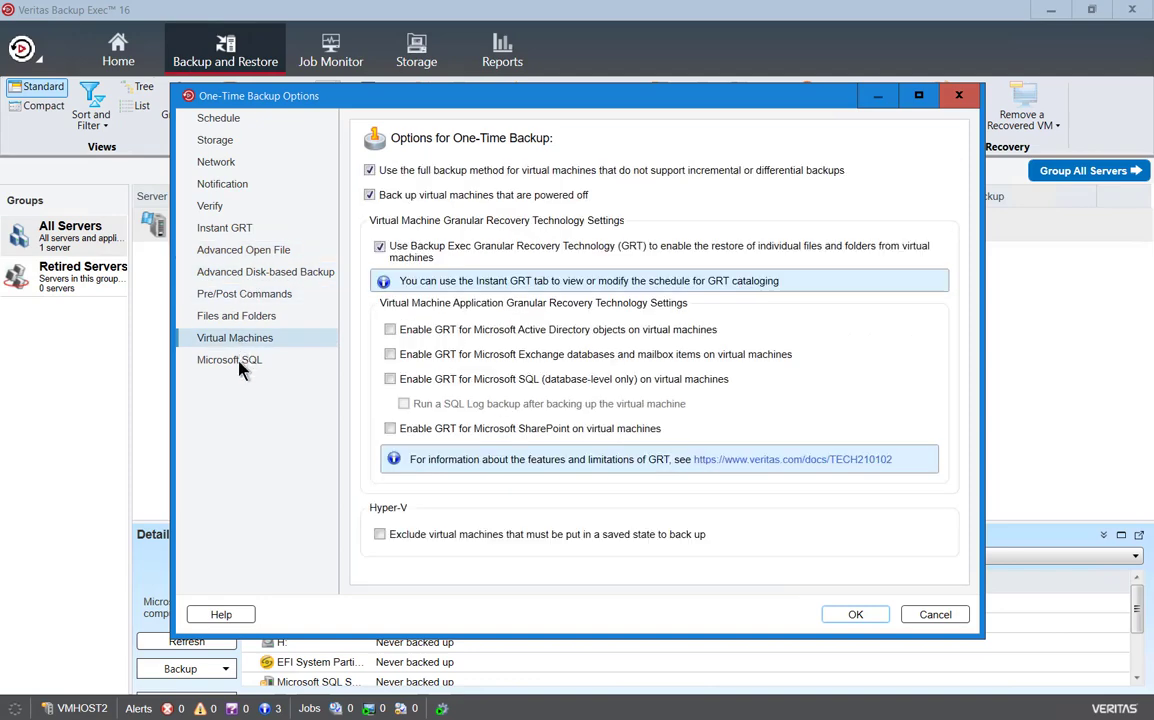
pyautogui.click(240, 362)
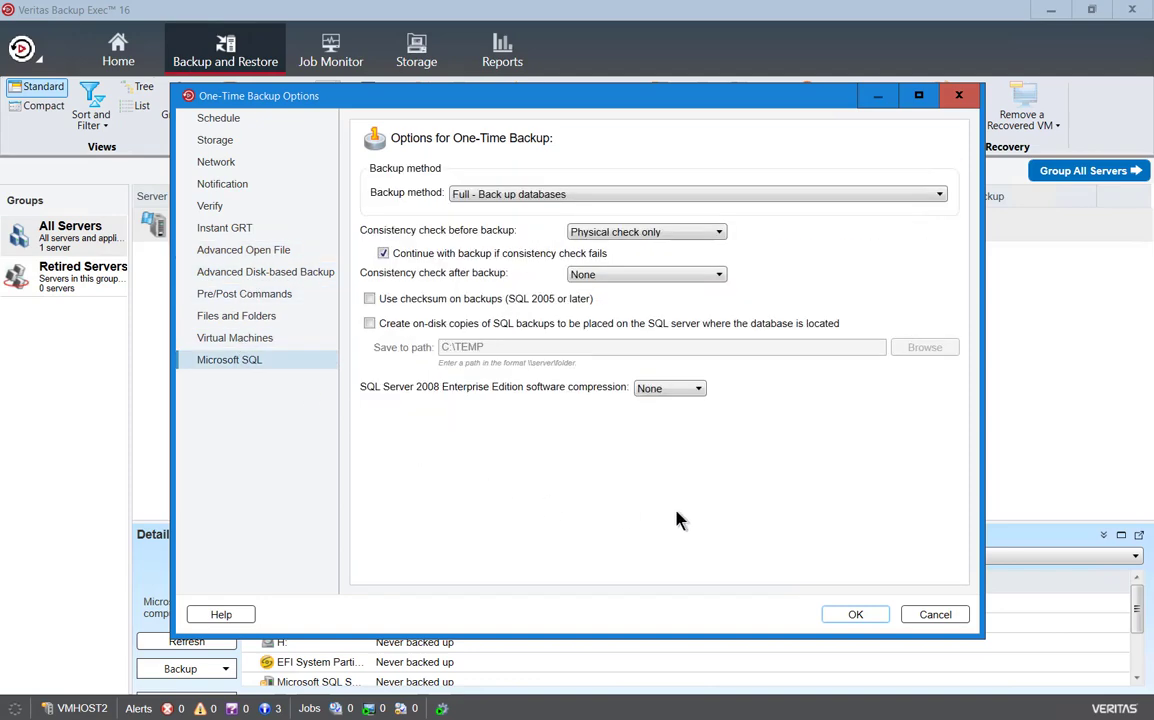
pyautogui.click(935, 614)
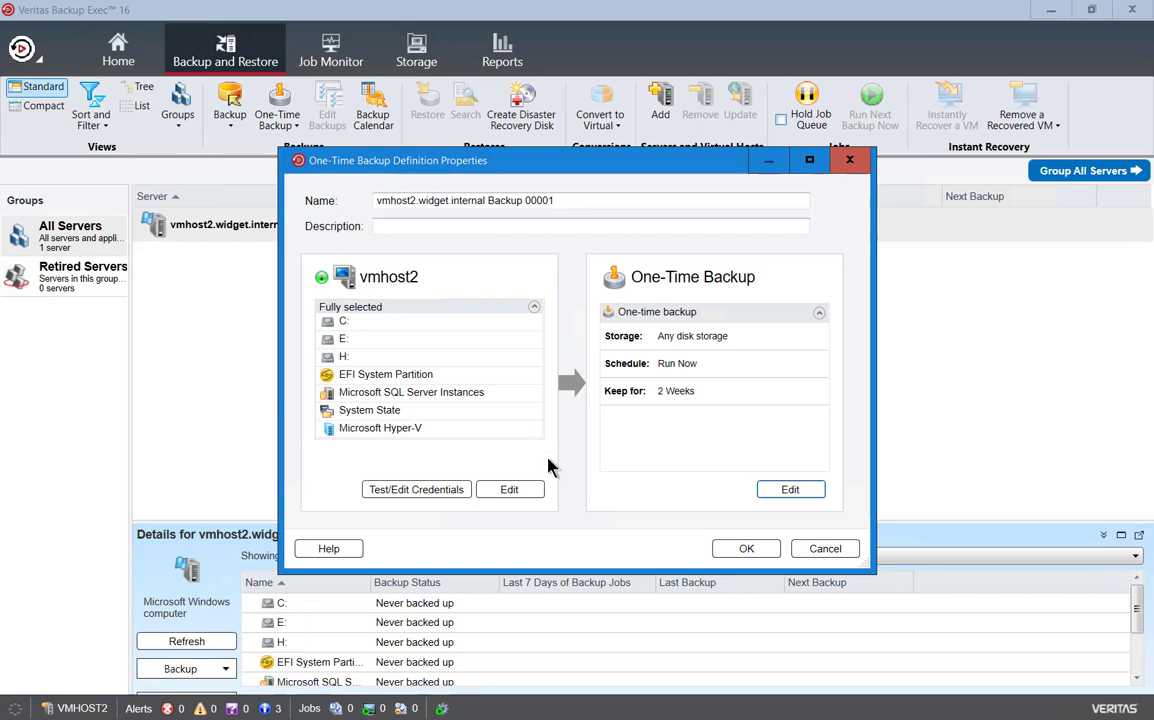
pyautogui.click(822, 548)
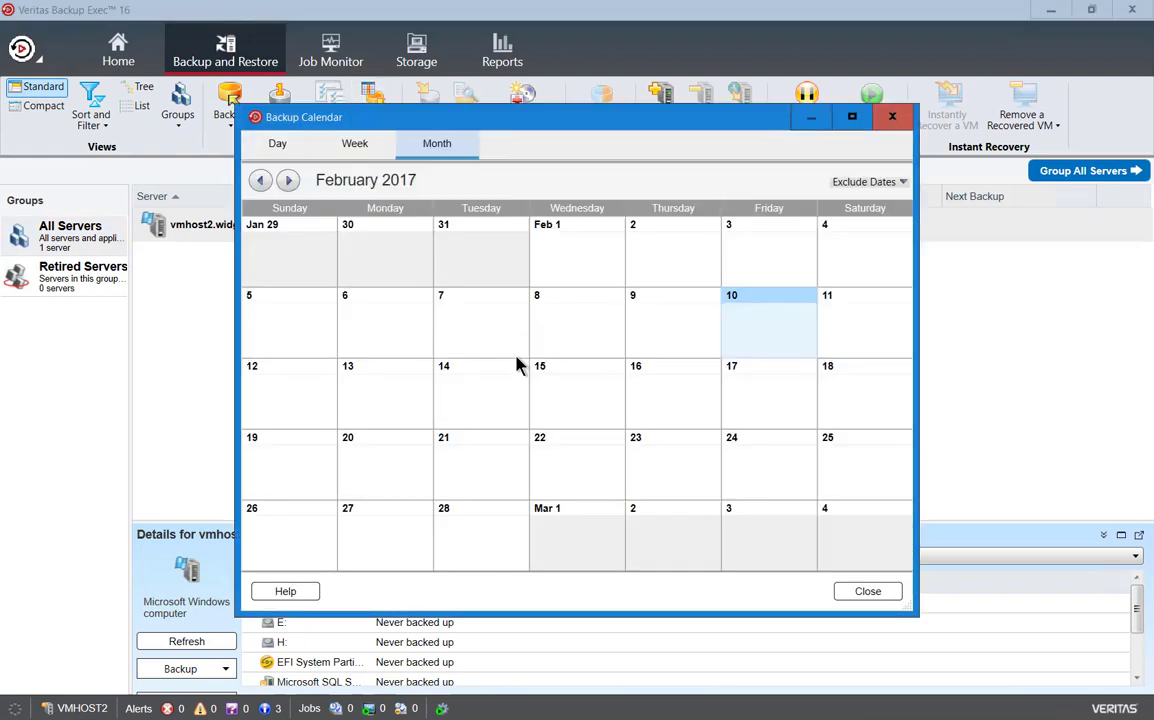
# View the Backup Calendar by month, and review the server types that can be added without adding one.
pyautogui.click(869, 592)
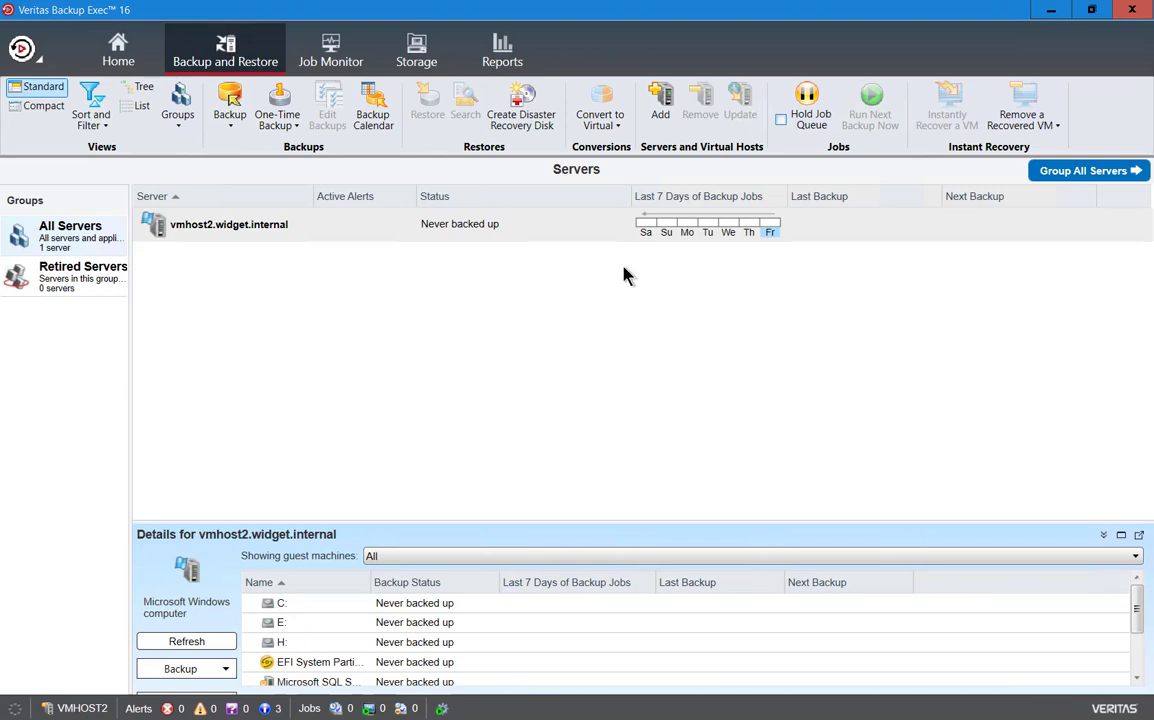
pyautogui.click(660, 108)
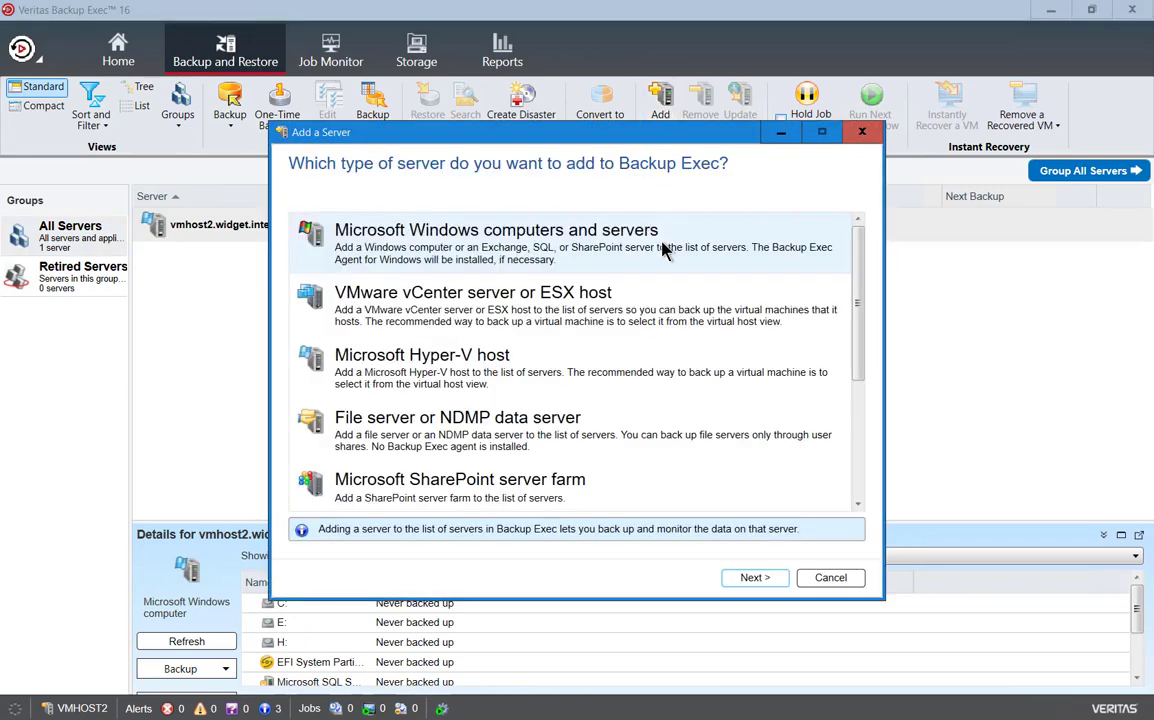
pyautogui.scroll(-2, 677, 313)
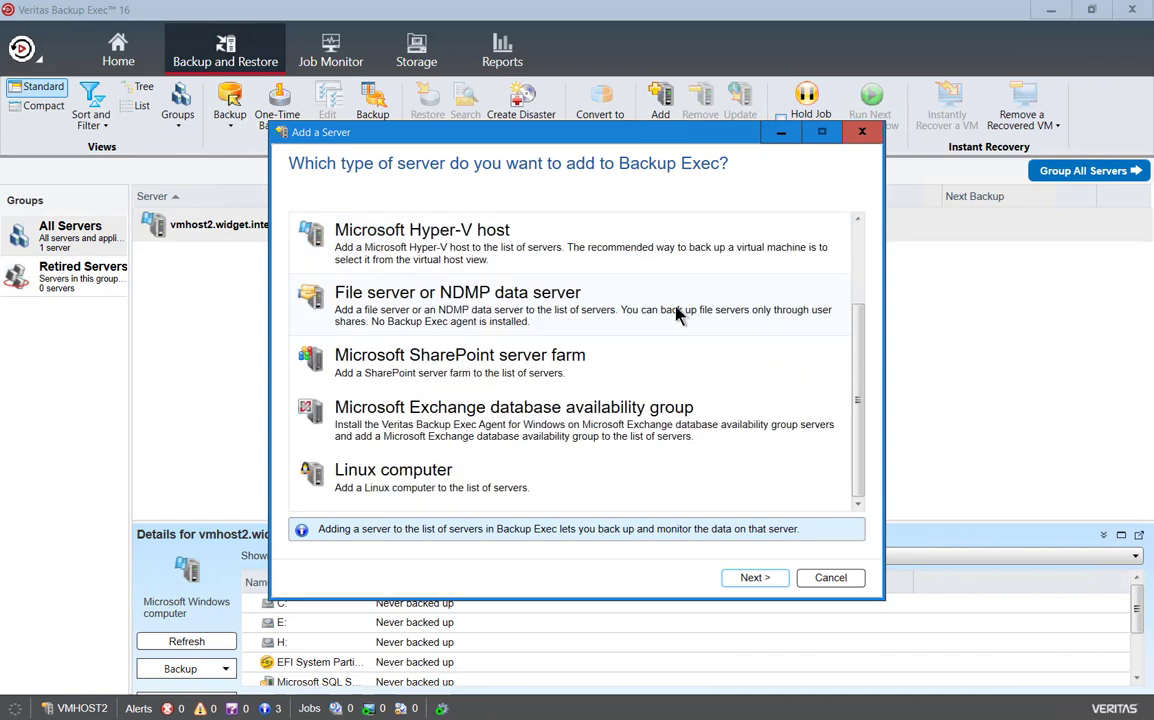
pyautogui.scroll(2, 677, 313)
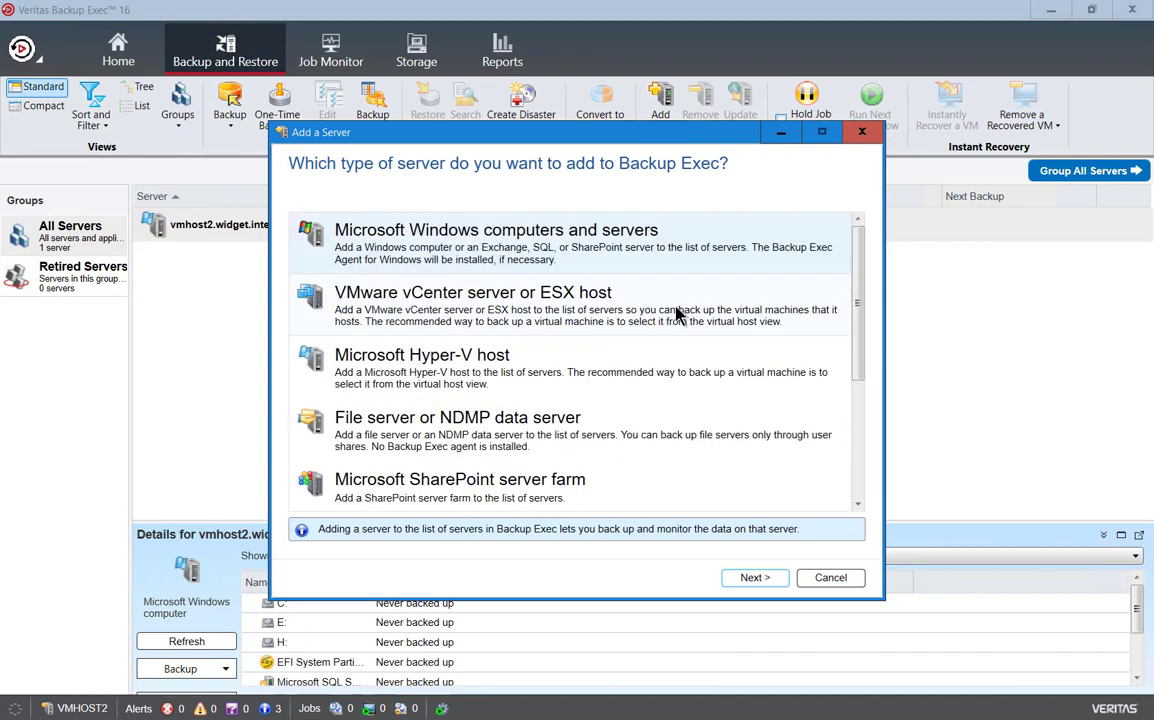
pyautogui.click(862, 132)
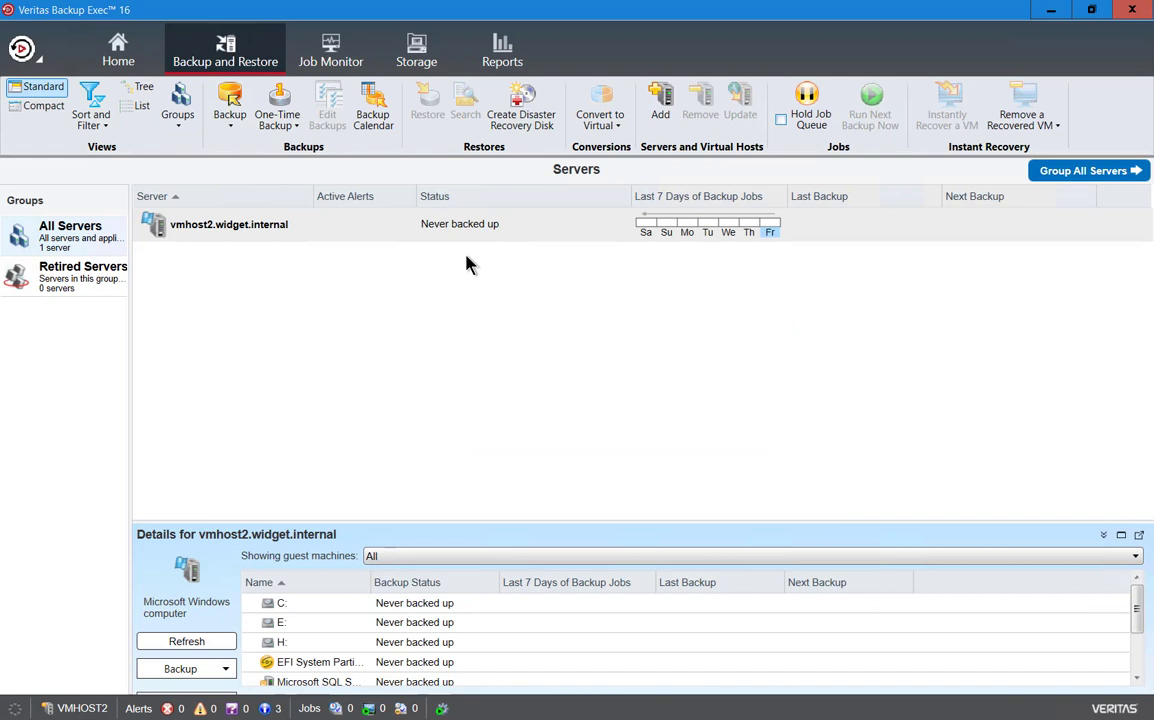
# Begin placing the job queue on hold, and decline the confirmation.
pyautogui.click(781, 119)
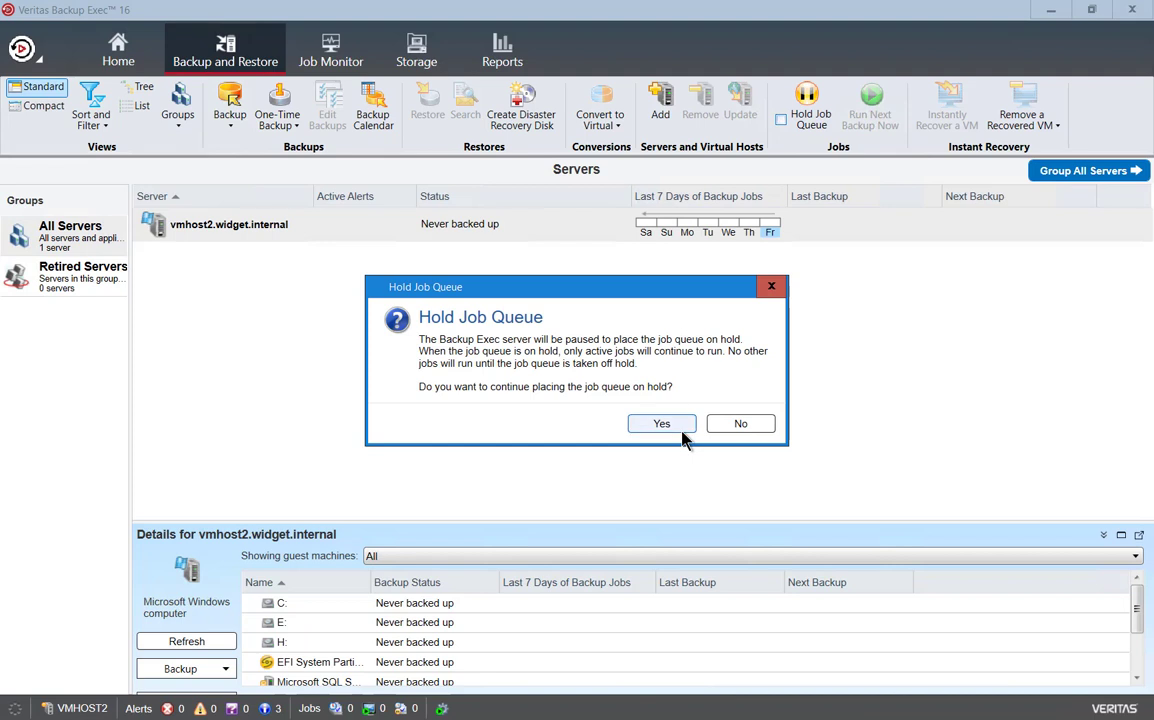
pyautogui.click(742, 425)
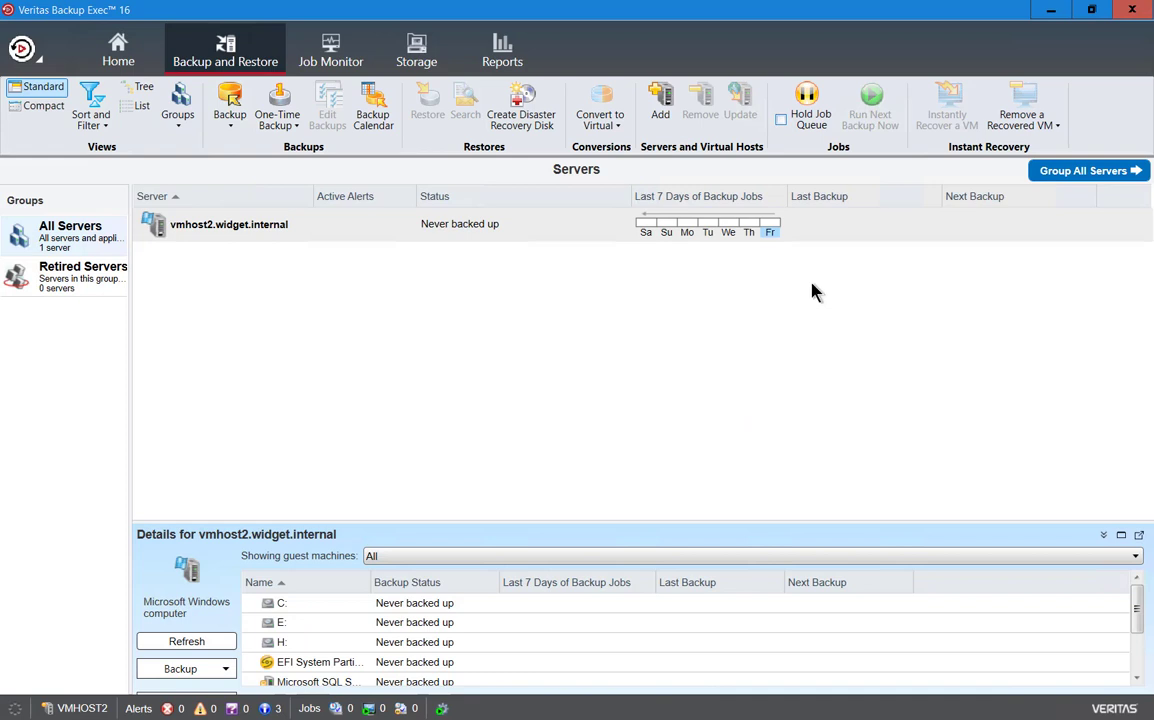
# Look over the Job Monitor, Storage and Reports views, and return to the Home page.
pyautogui.click(331, 55)
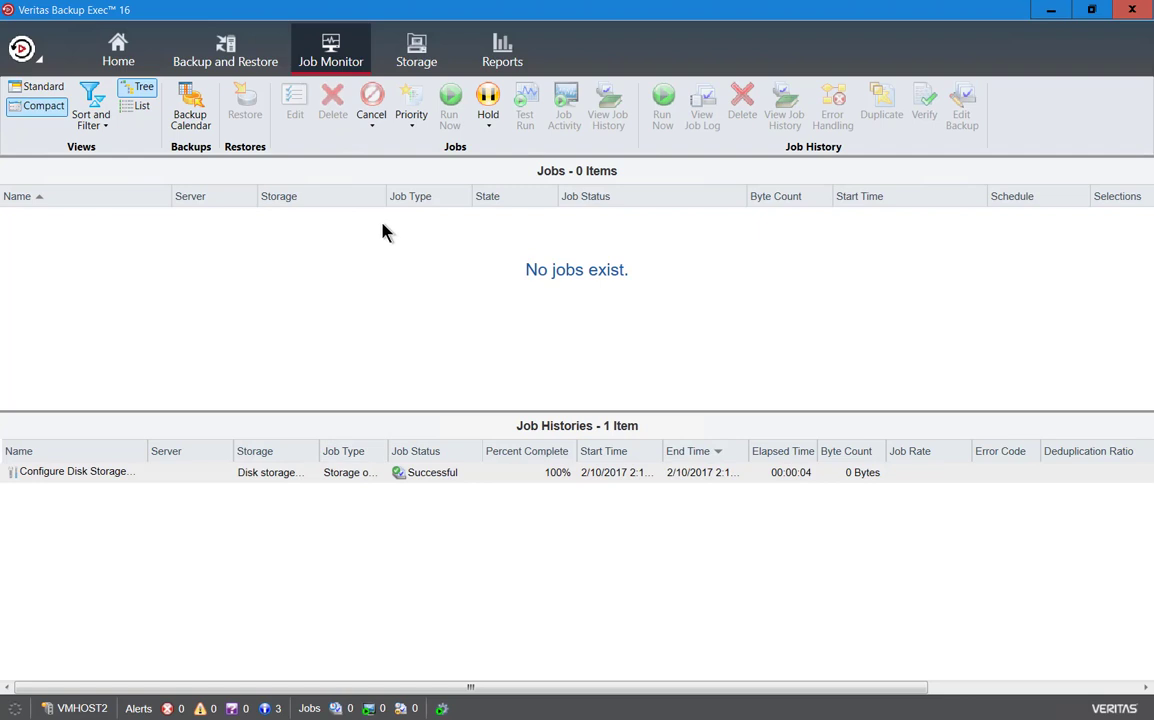
pyautogui.click(416, 60)
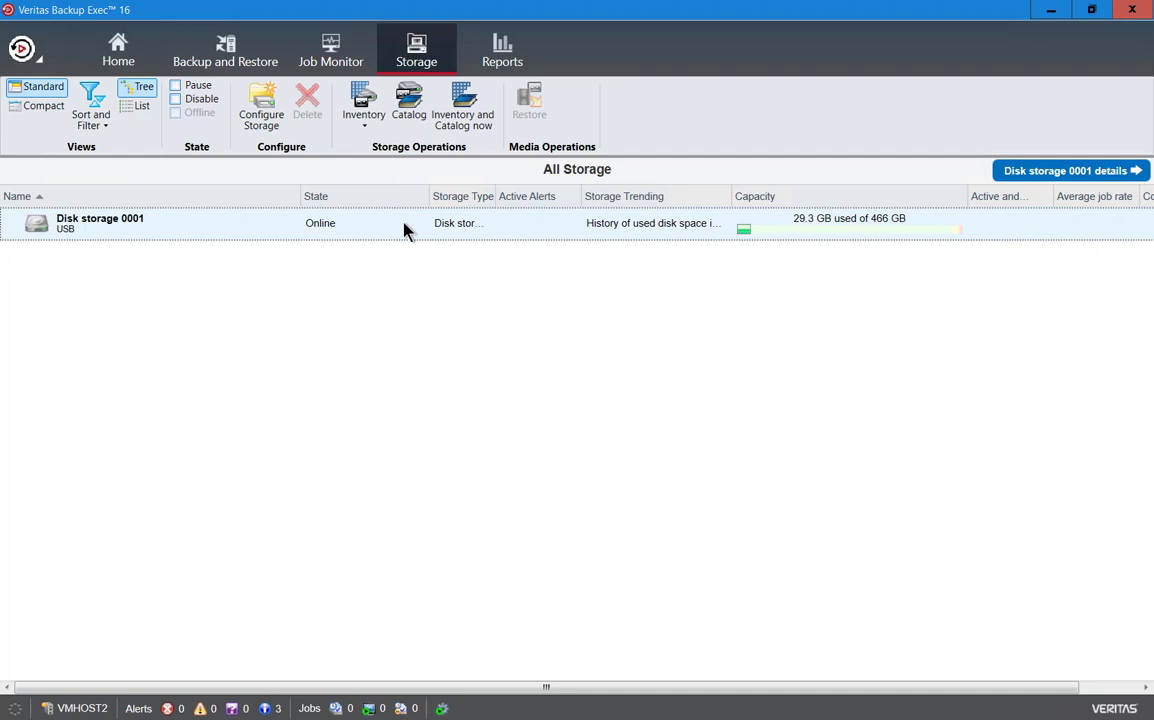
pyautogui.click(493, 55)
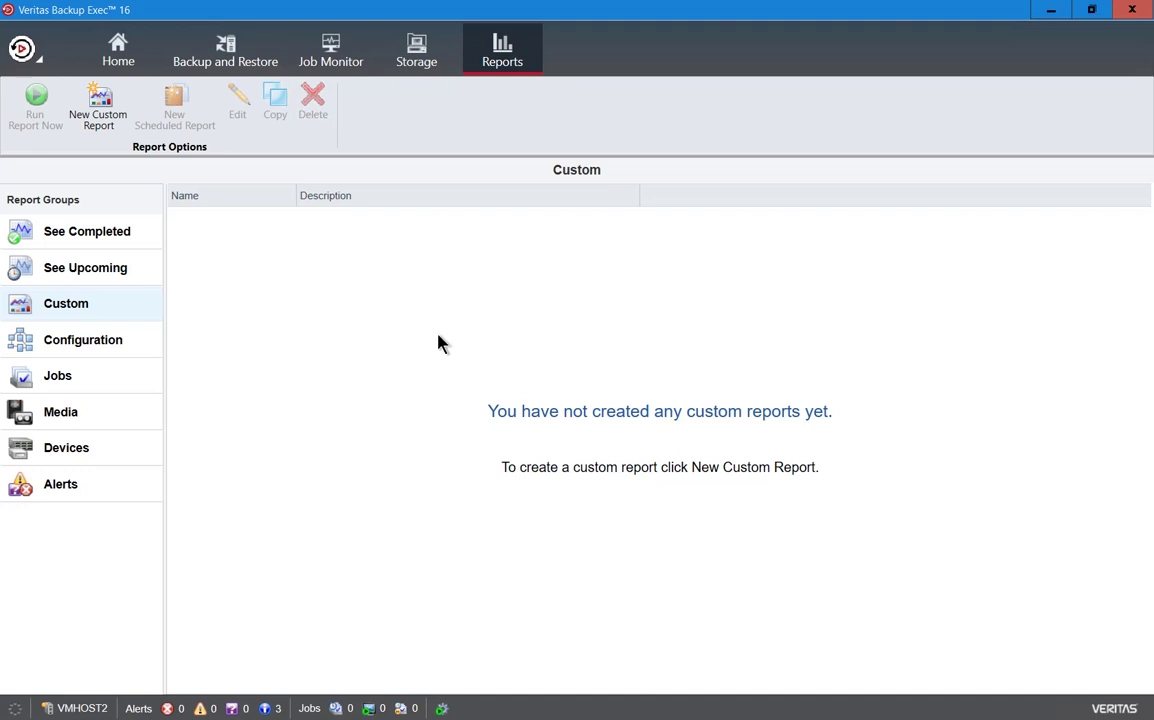
pyautogui.click(88, 64)
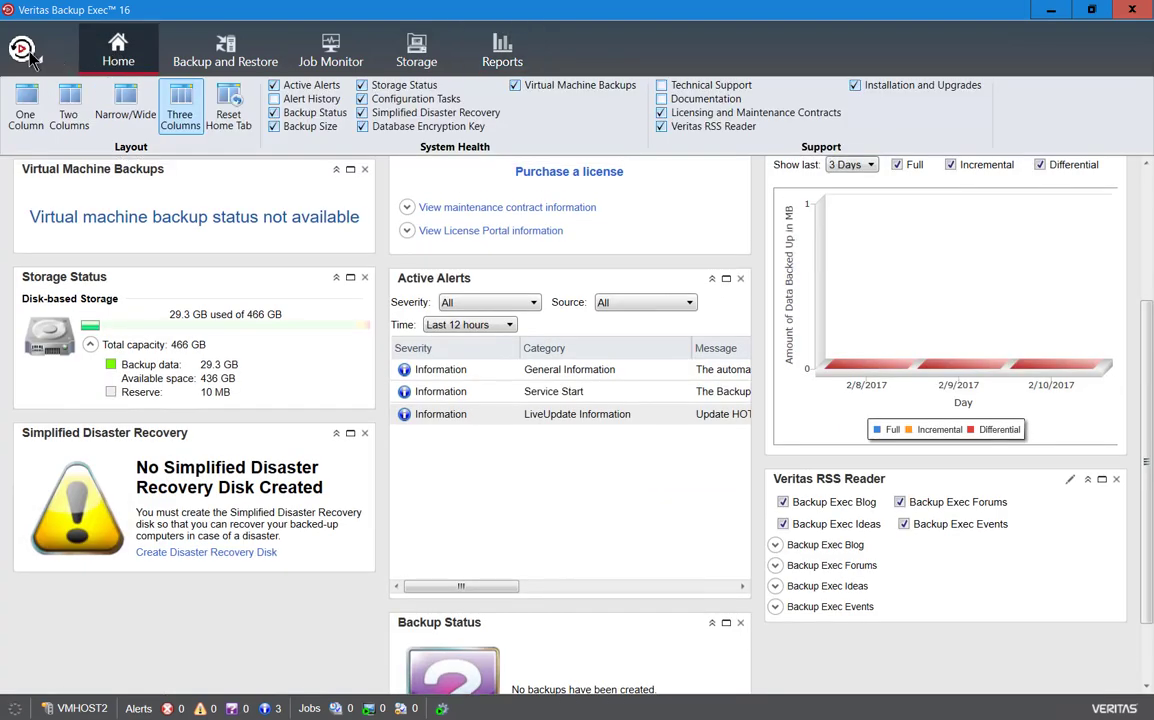
# Examine the application-level commands for configuration, licensing, Veritas Online, technical support and documentation, and leave without choosing one.
pyautogui.click(22, 50)
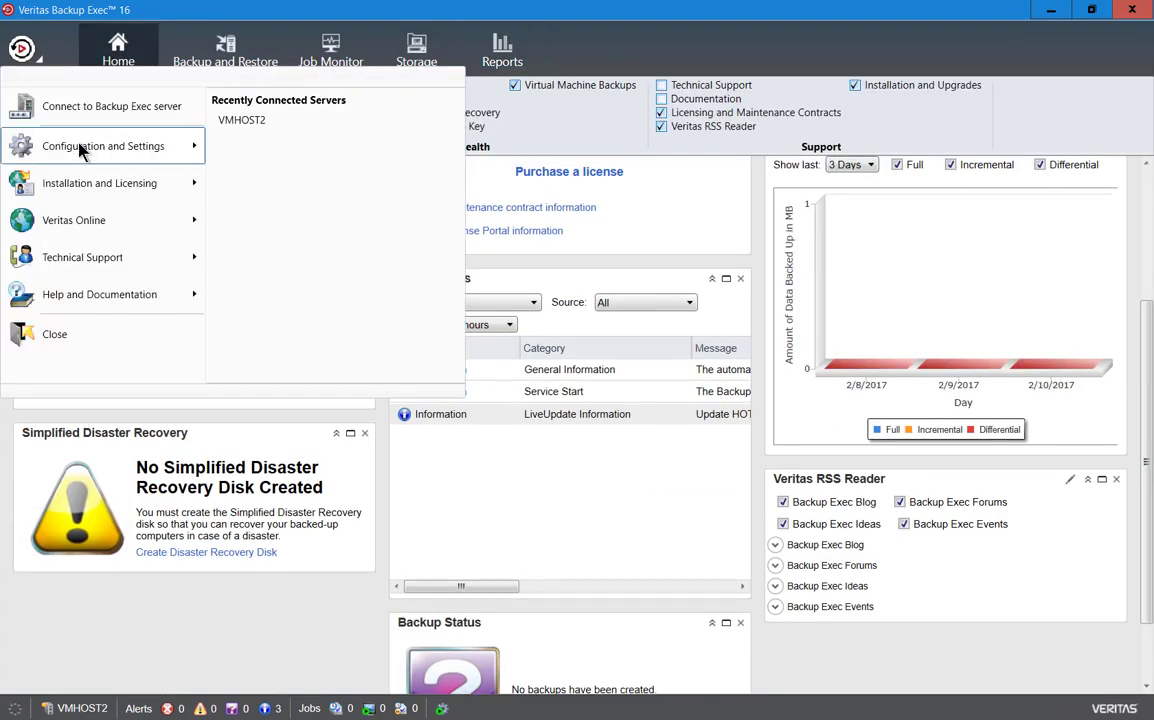
pyautogui.moveTo(80, 146)
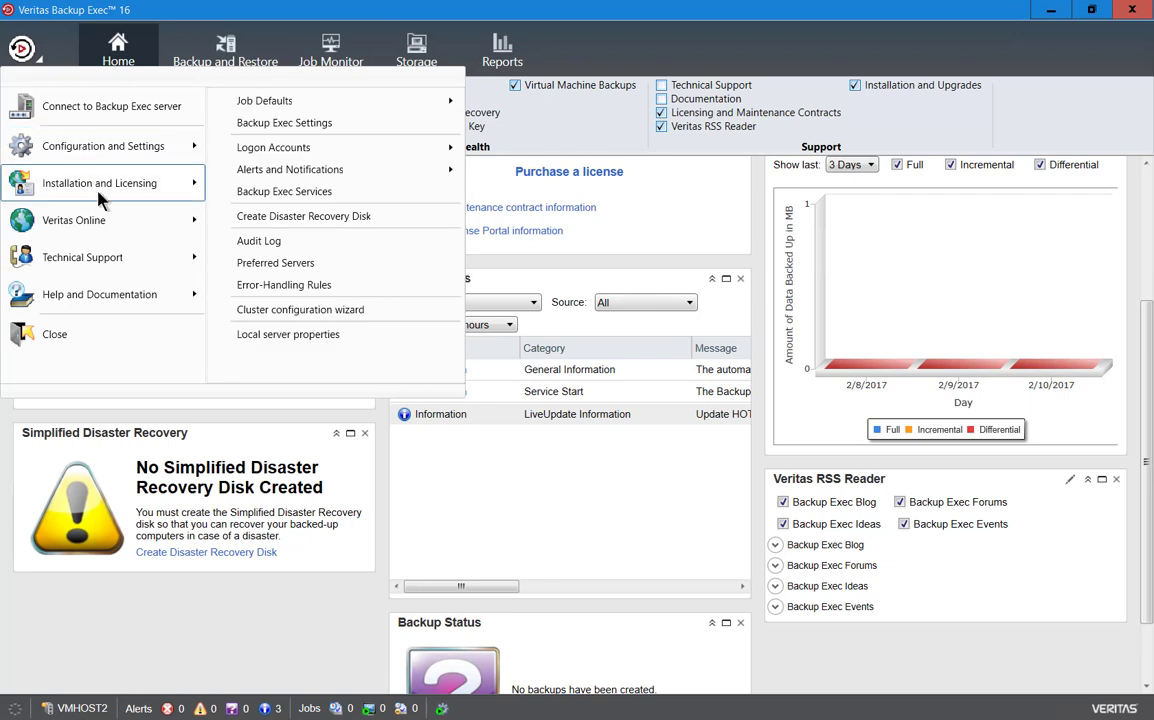
pyautogui.moveTo(98, 193)
pyautogui.moveTo(113, 222)
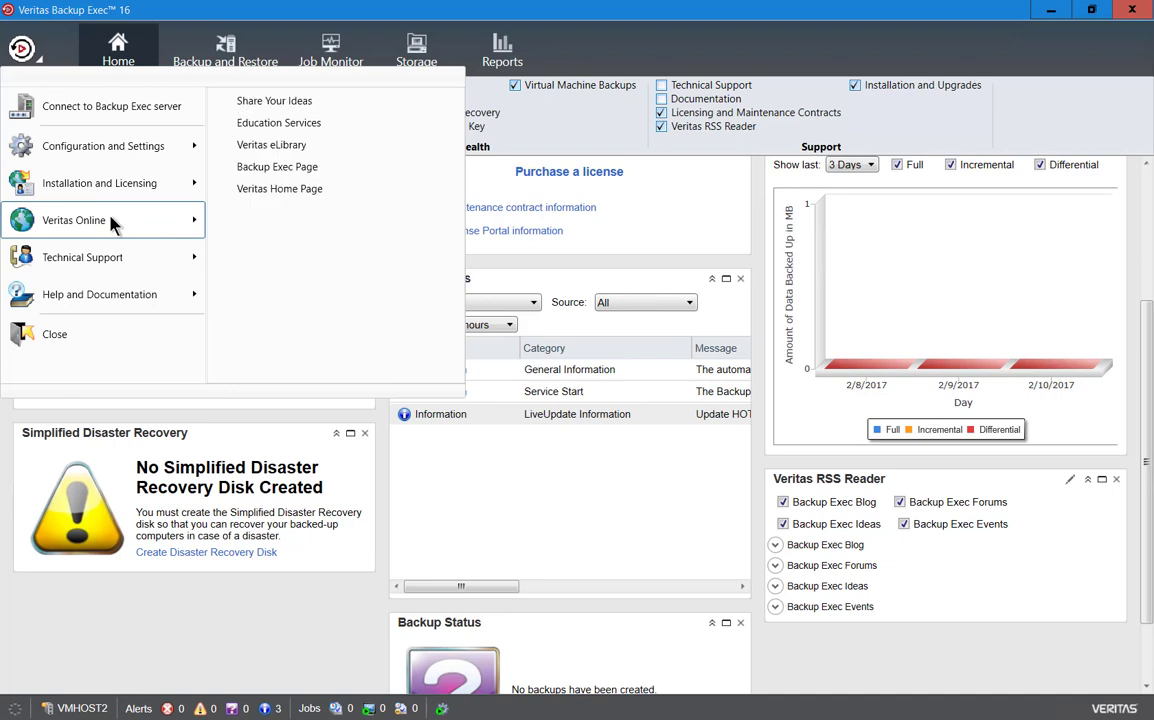
pyautogui.moveTo(127, 260)
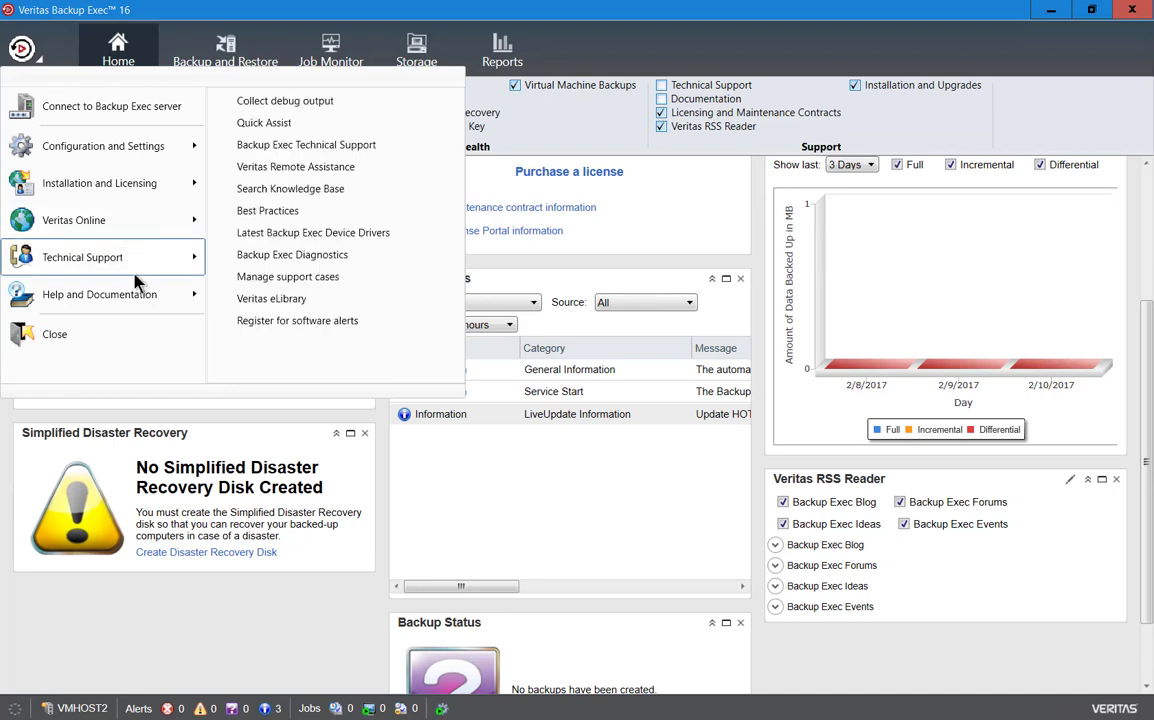
pyautogui.moveTo(140, 295)
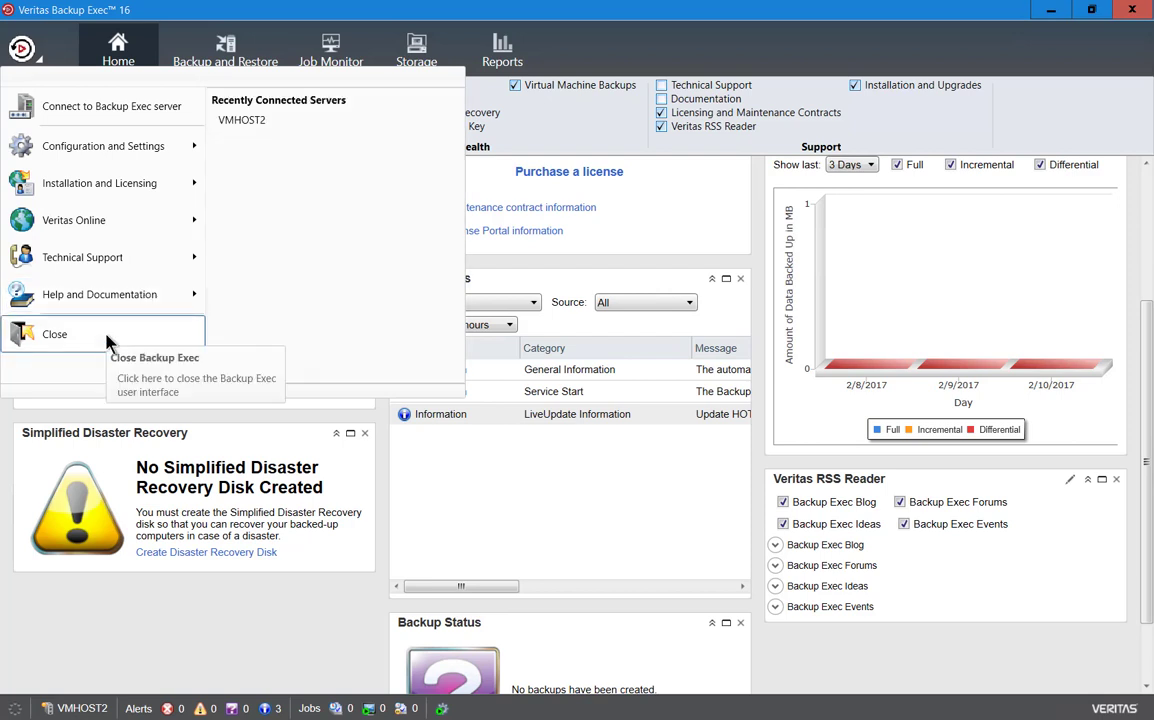
pyautogui.click(527, 494)
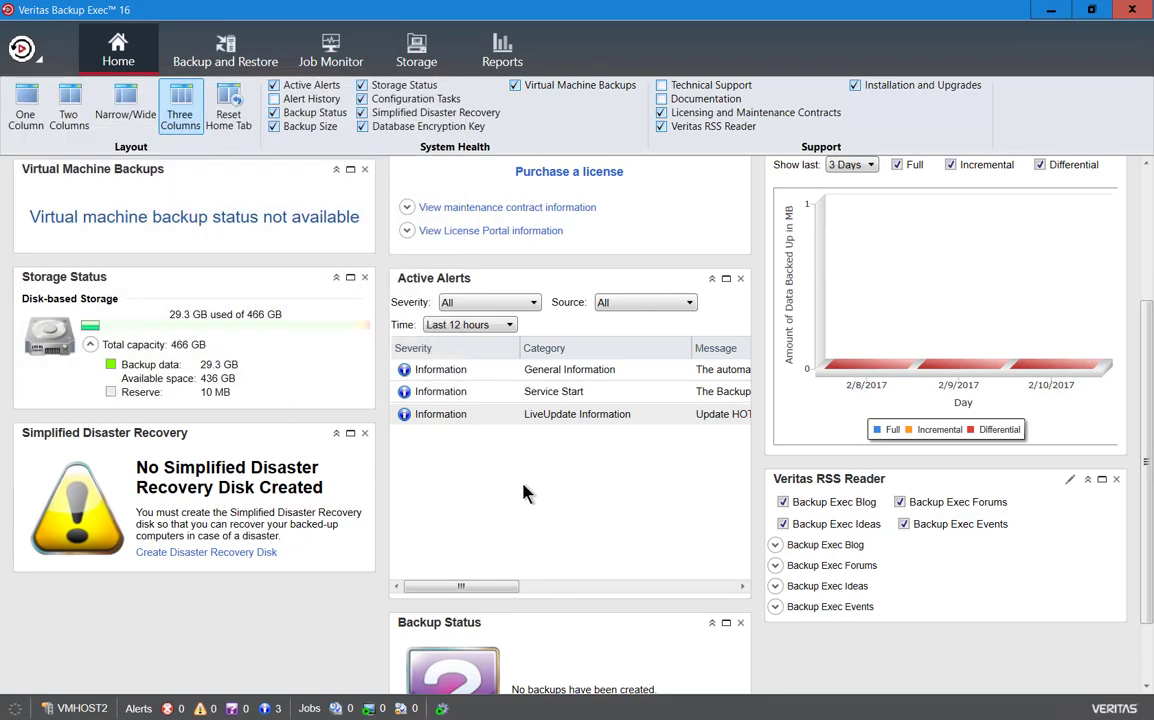